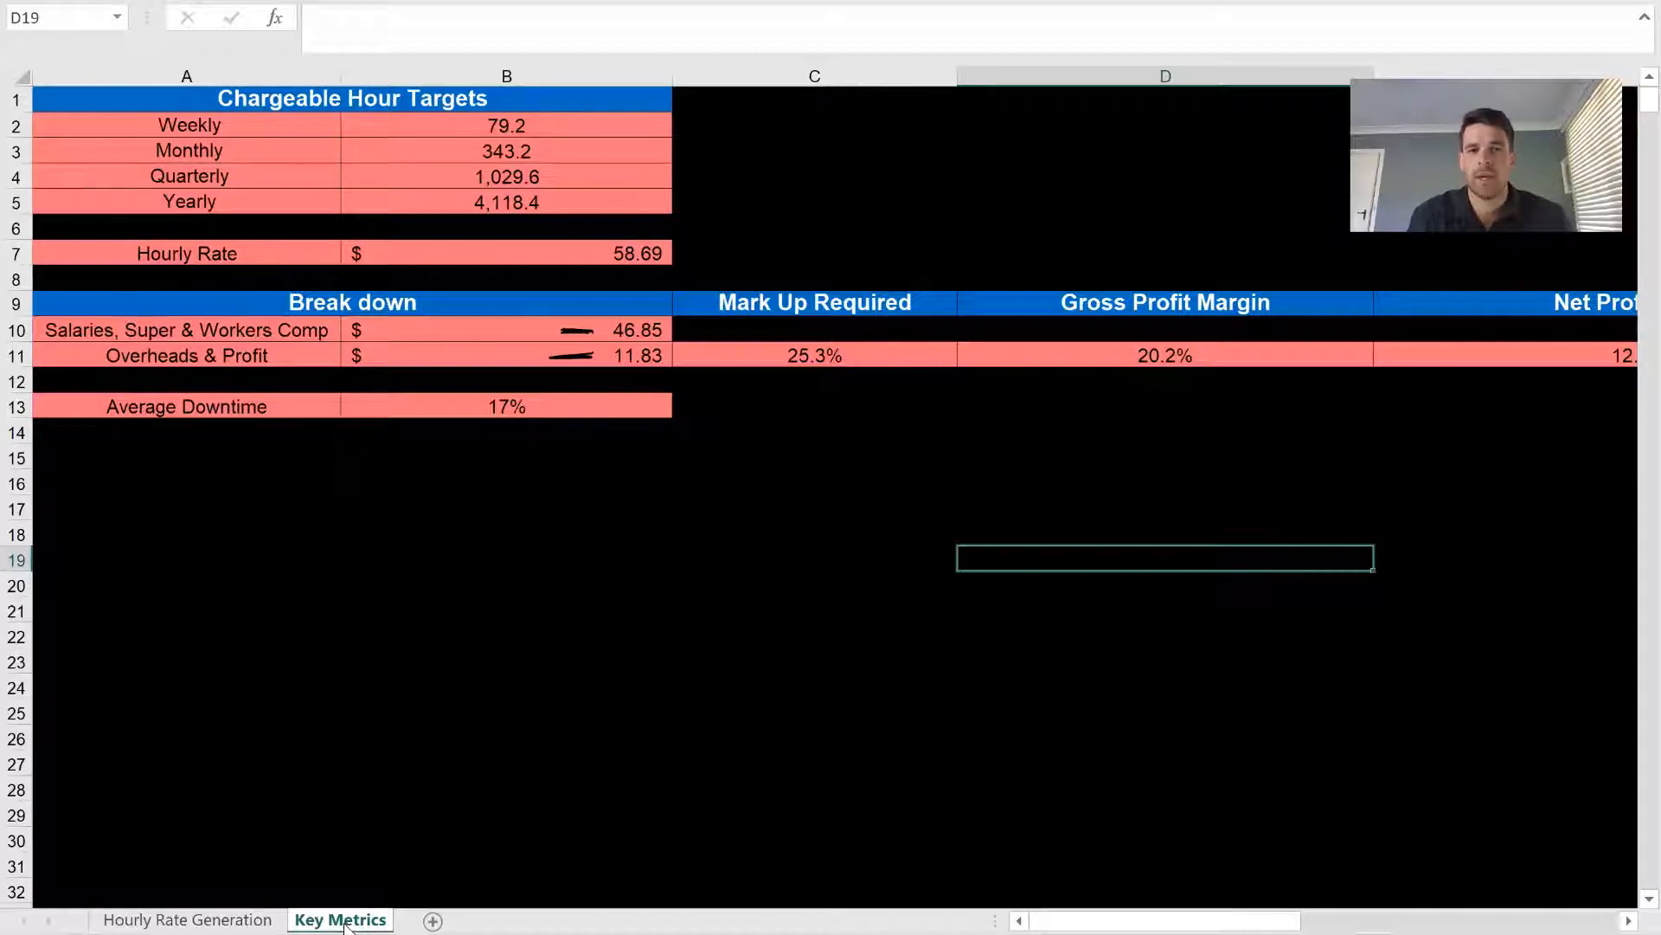
Switch to the Example Simple Quote workbook in Excel
{"action": "key", "text": "alt+Tab"}
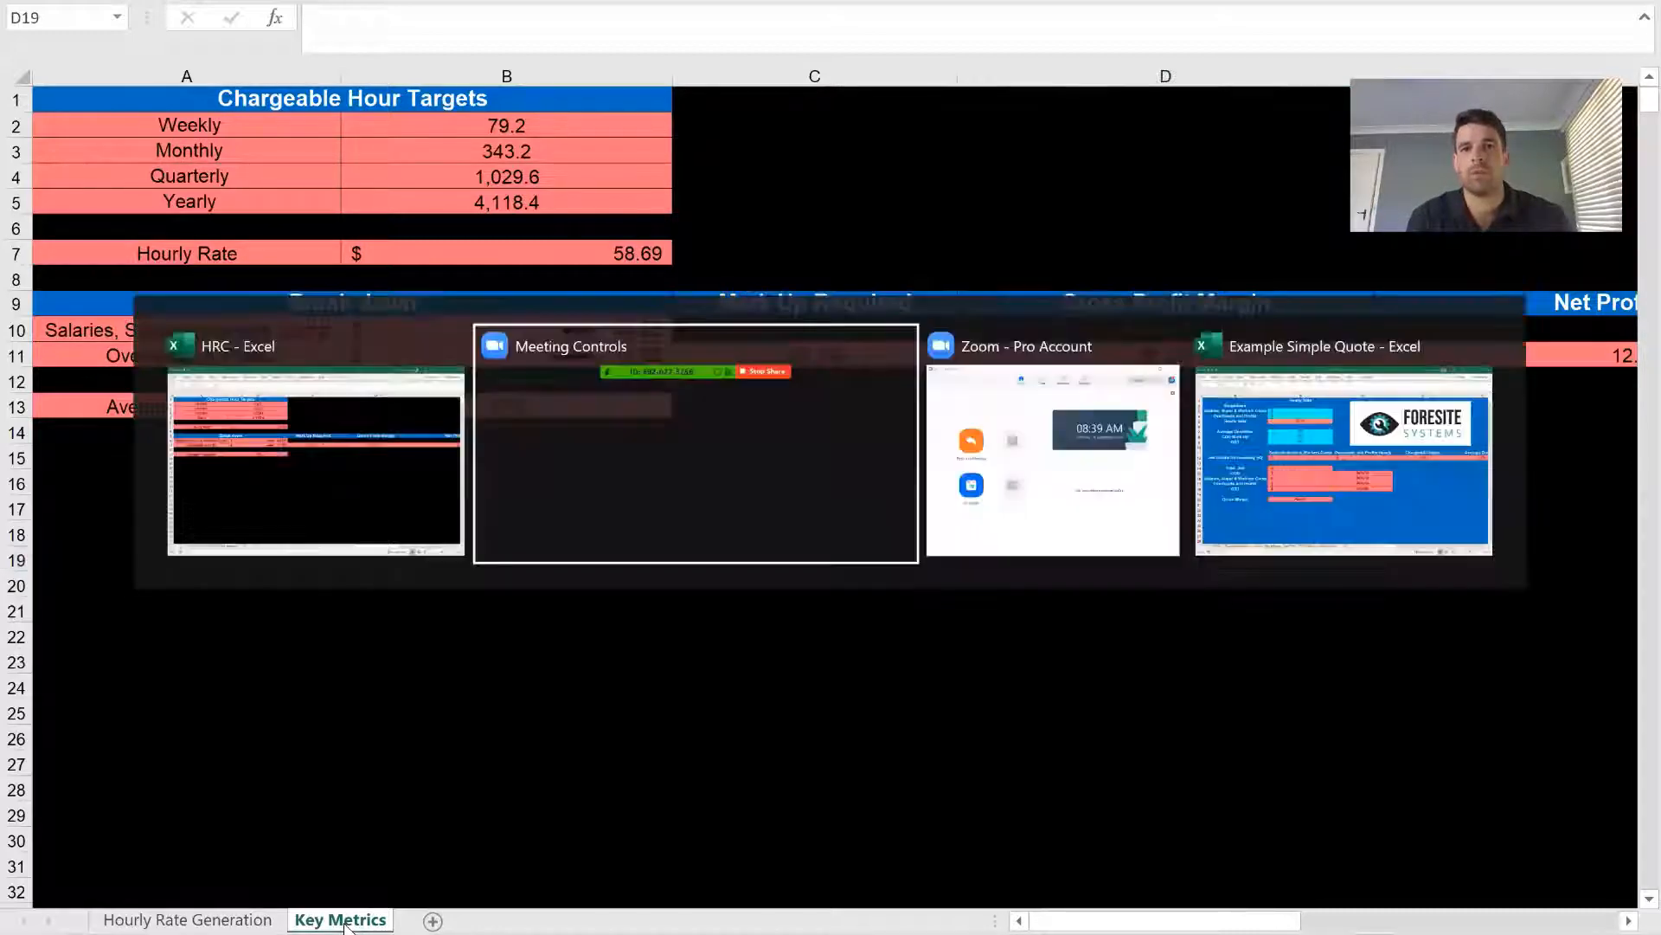
{"action": "key", "text": "alt+Tab"}
{"action": "key", "text": "alt+Tab"}
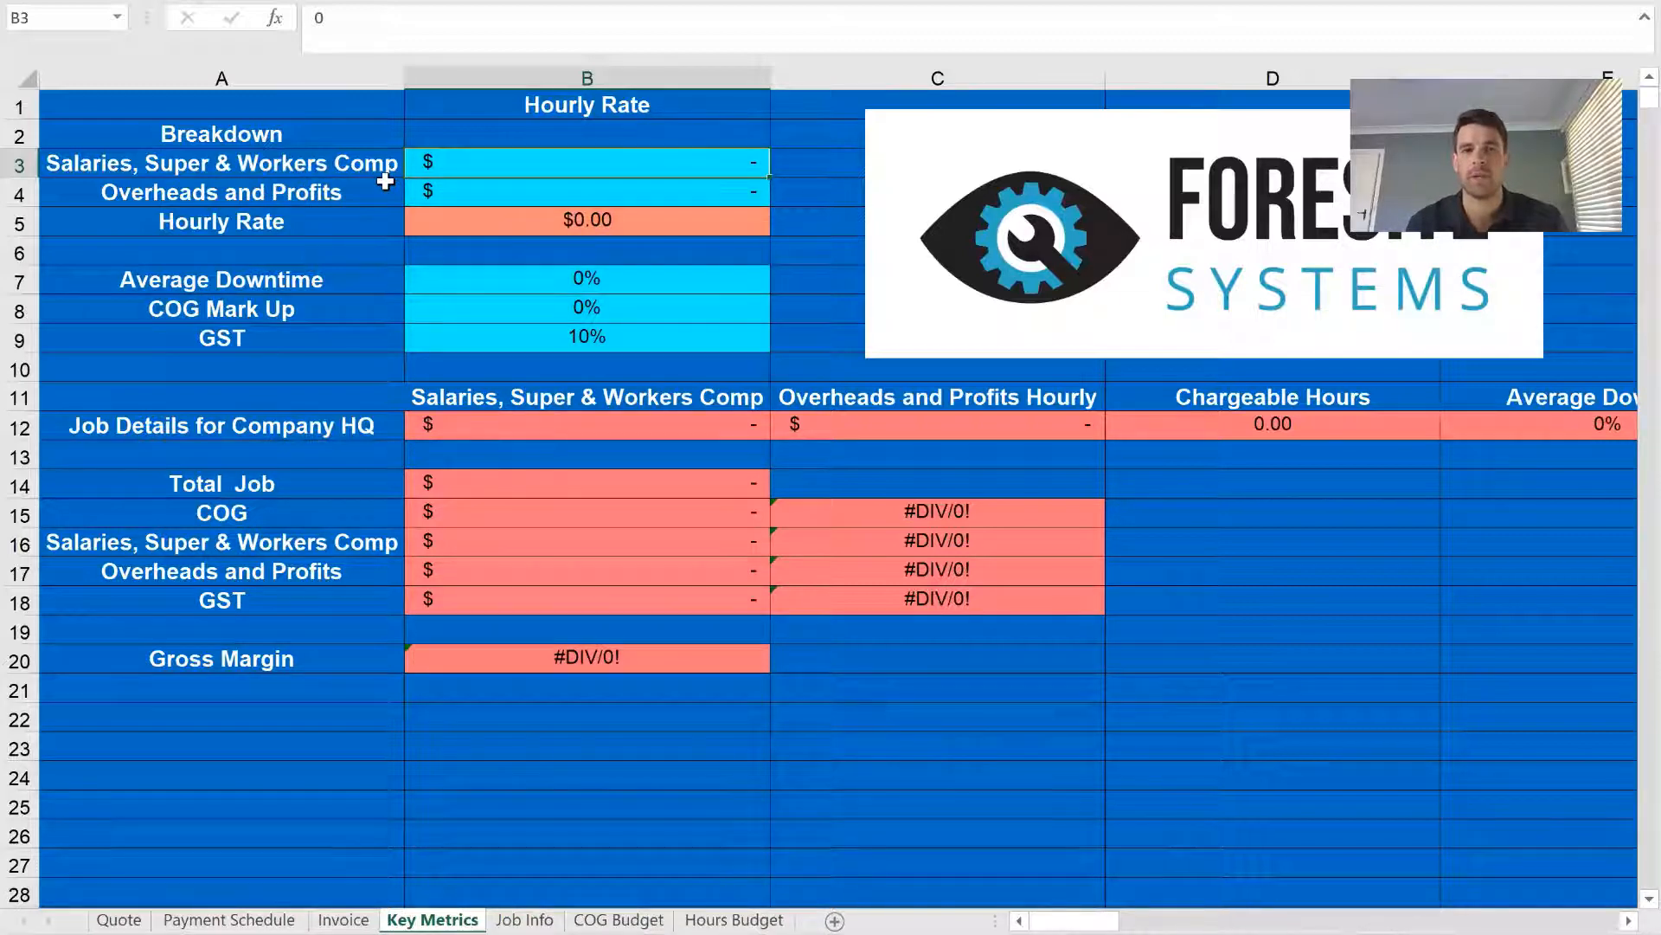
{"action": "key", "text": "alt"}
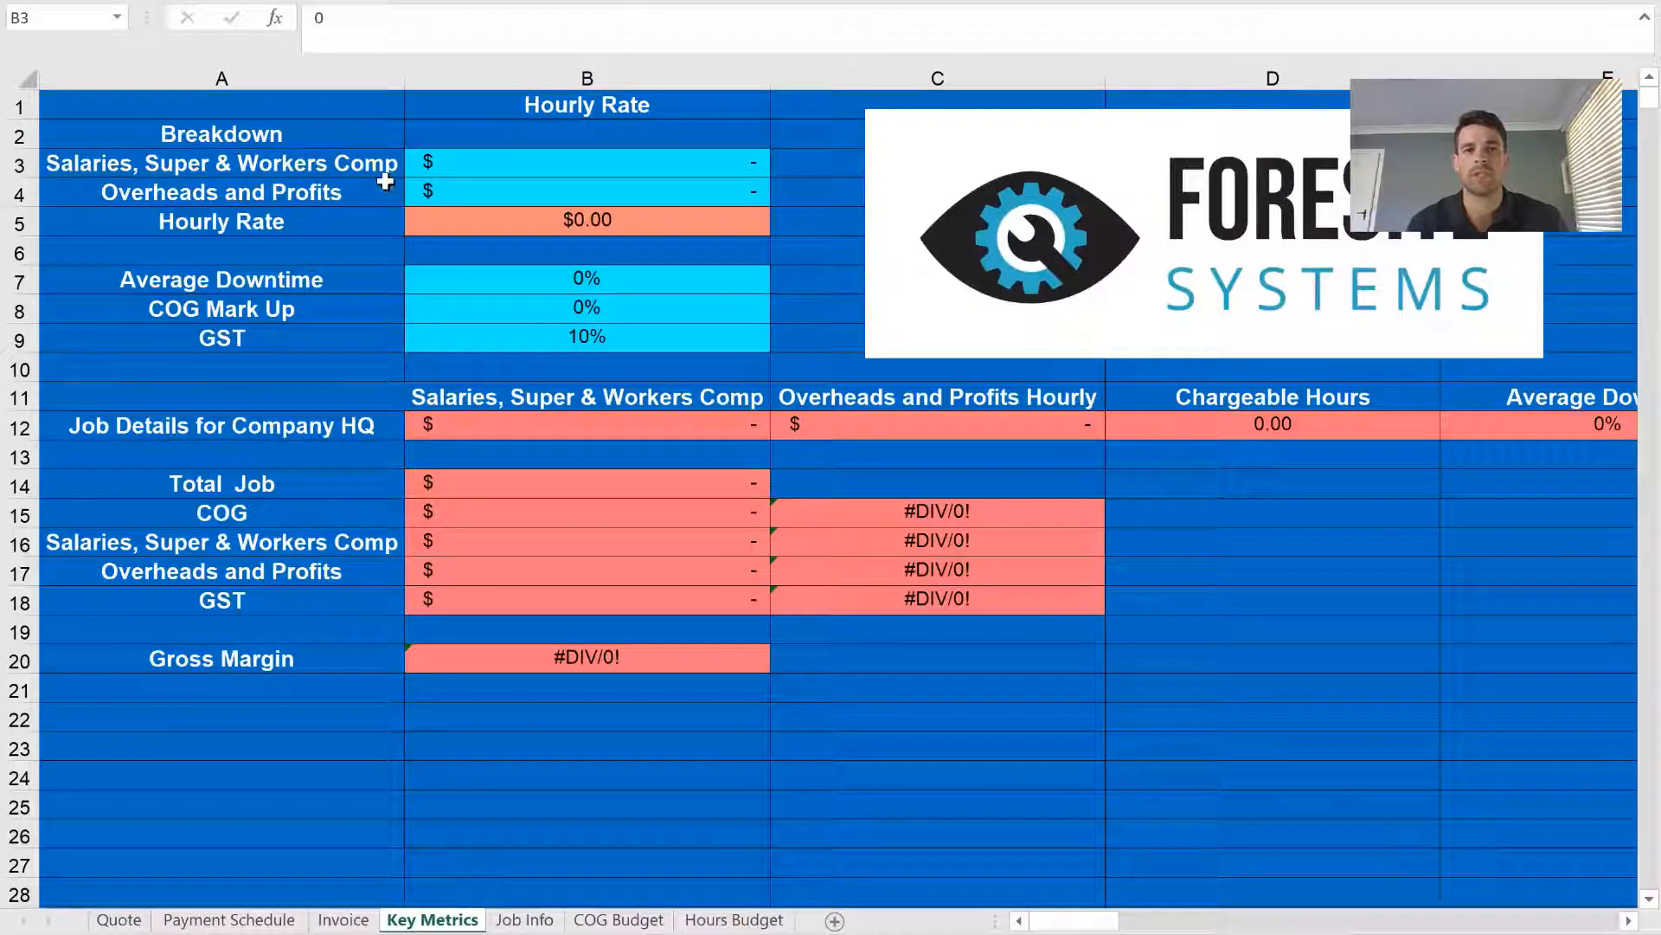
In the hourly rate breakdown, set Salaries, Super & Workers Comp to 46.85 and Overheads and Profits to 11.83
{"action": "left_click", "coordinate": [433, 165]}
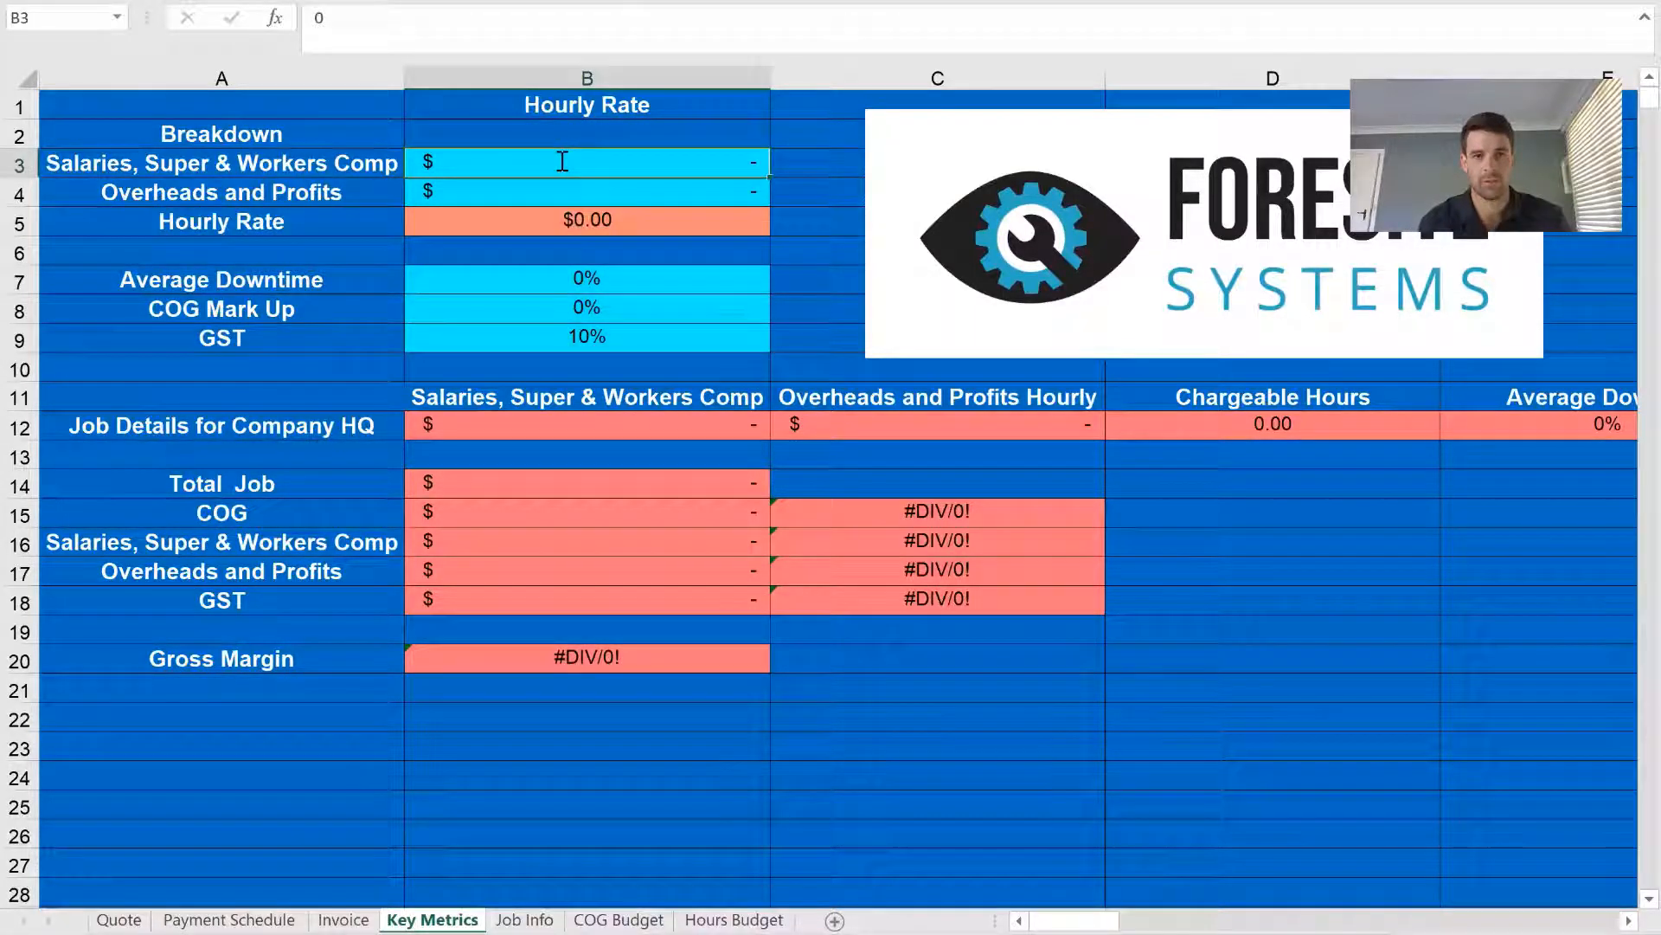
{"action": "type", "text": "46.85"}
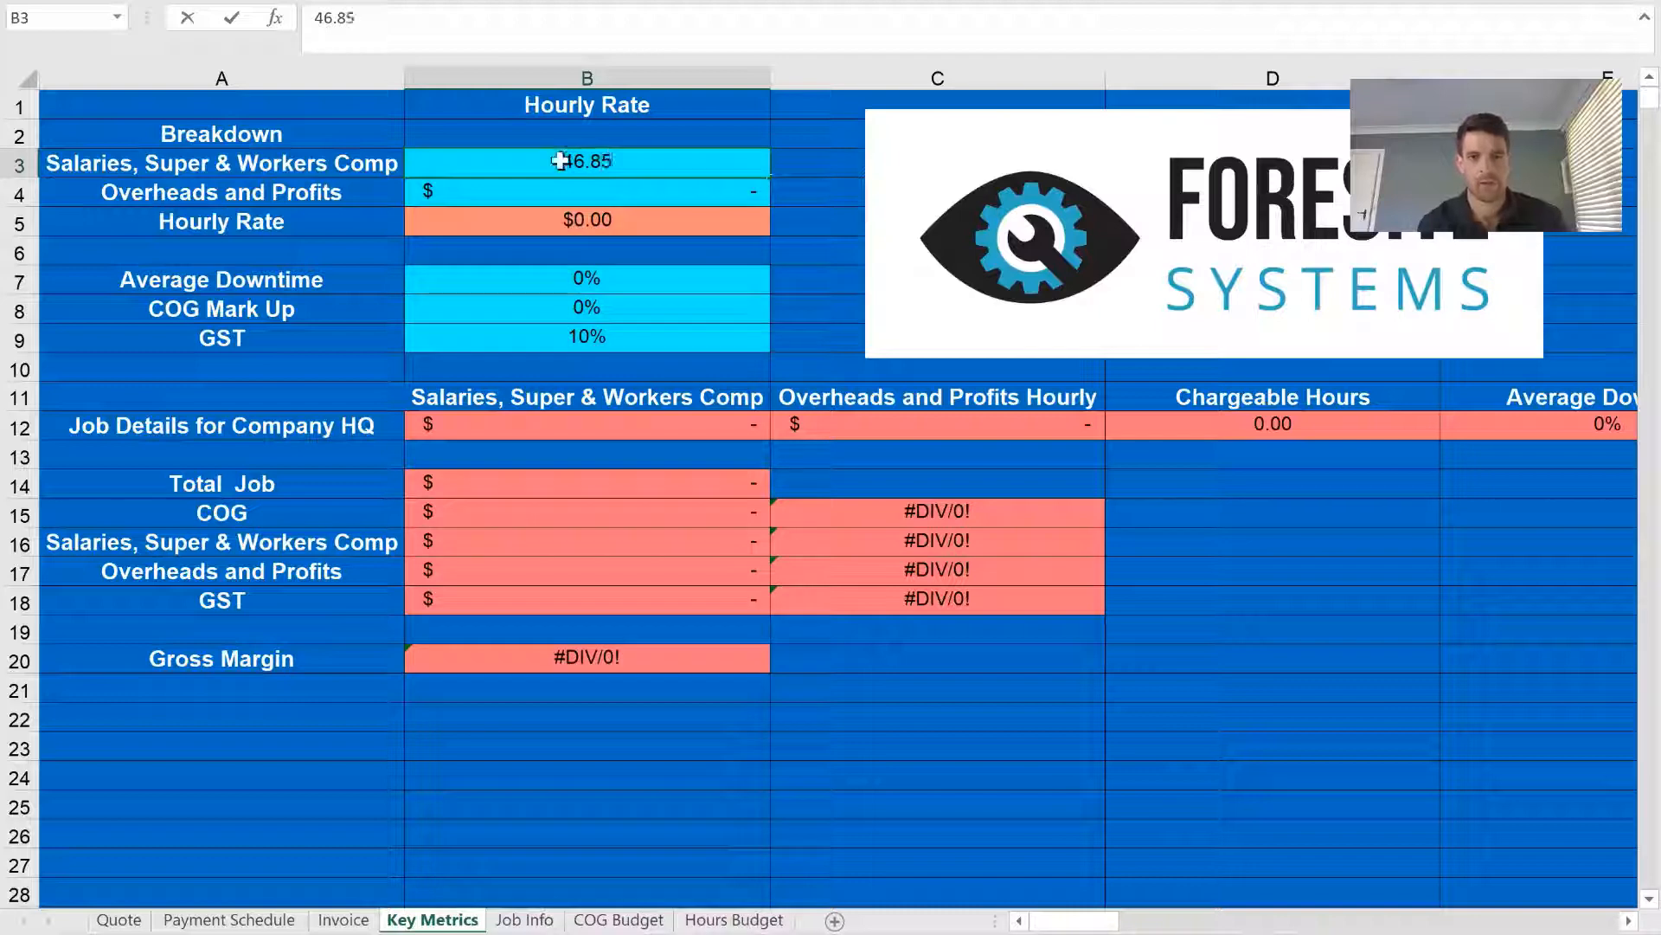
{"action": "key", "text": "Return"}
{"action": "type", "text": "11."}
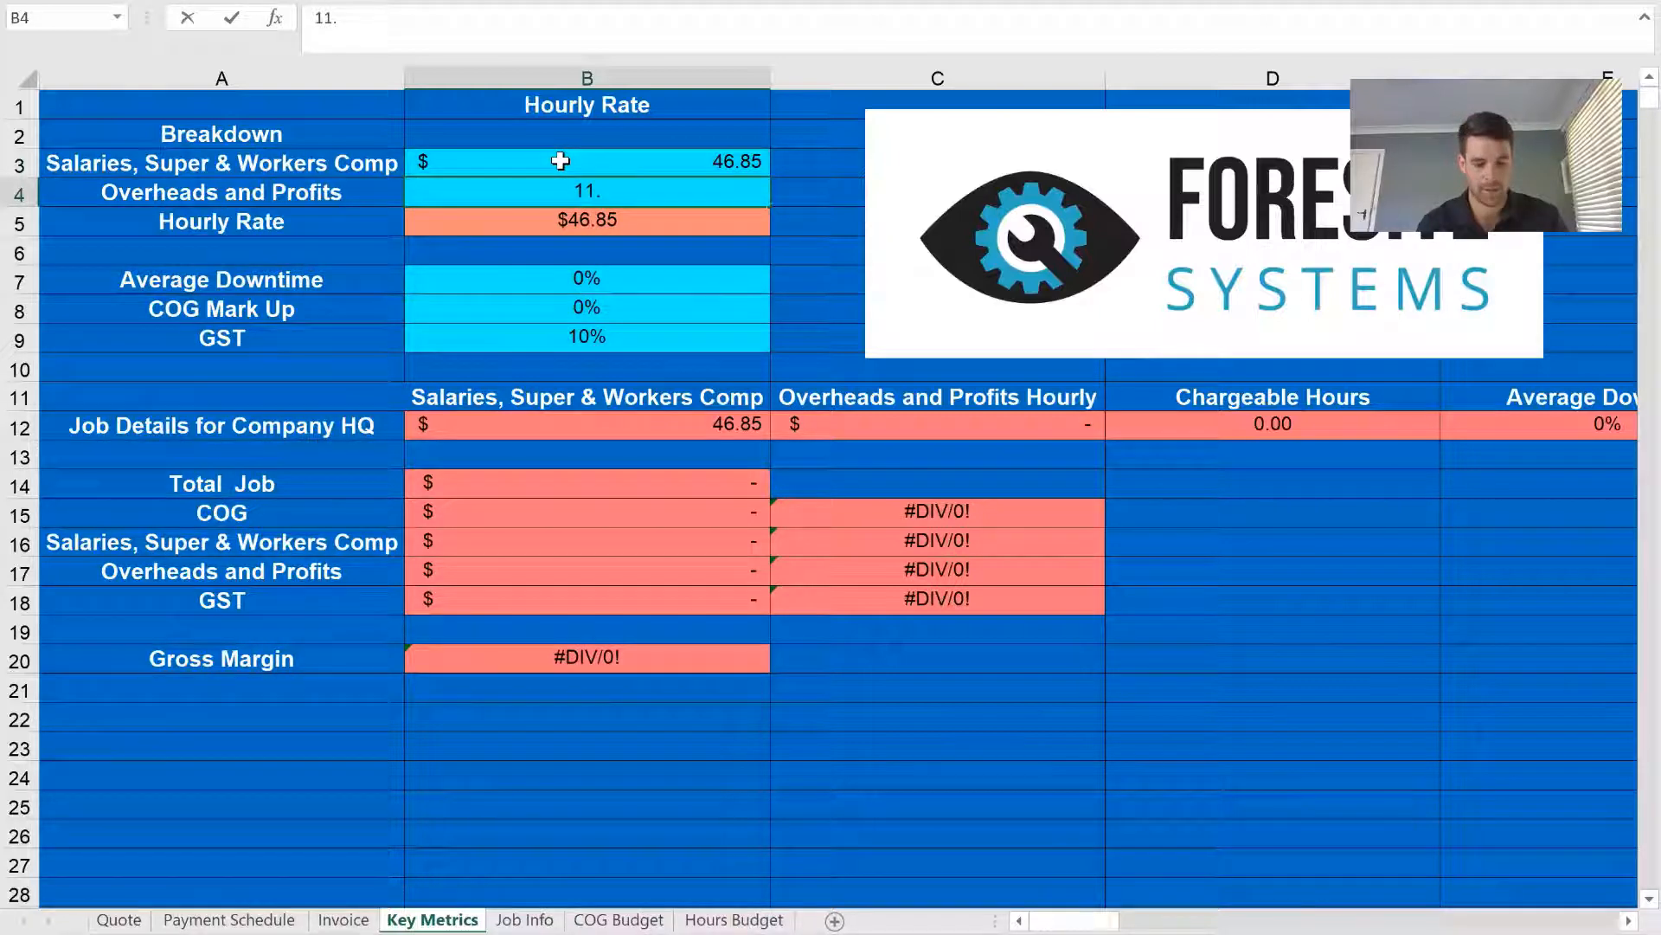
{"action": "type", "text": "83"}
{"action": "key", "text": "Return"}
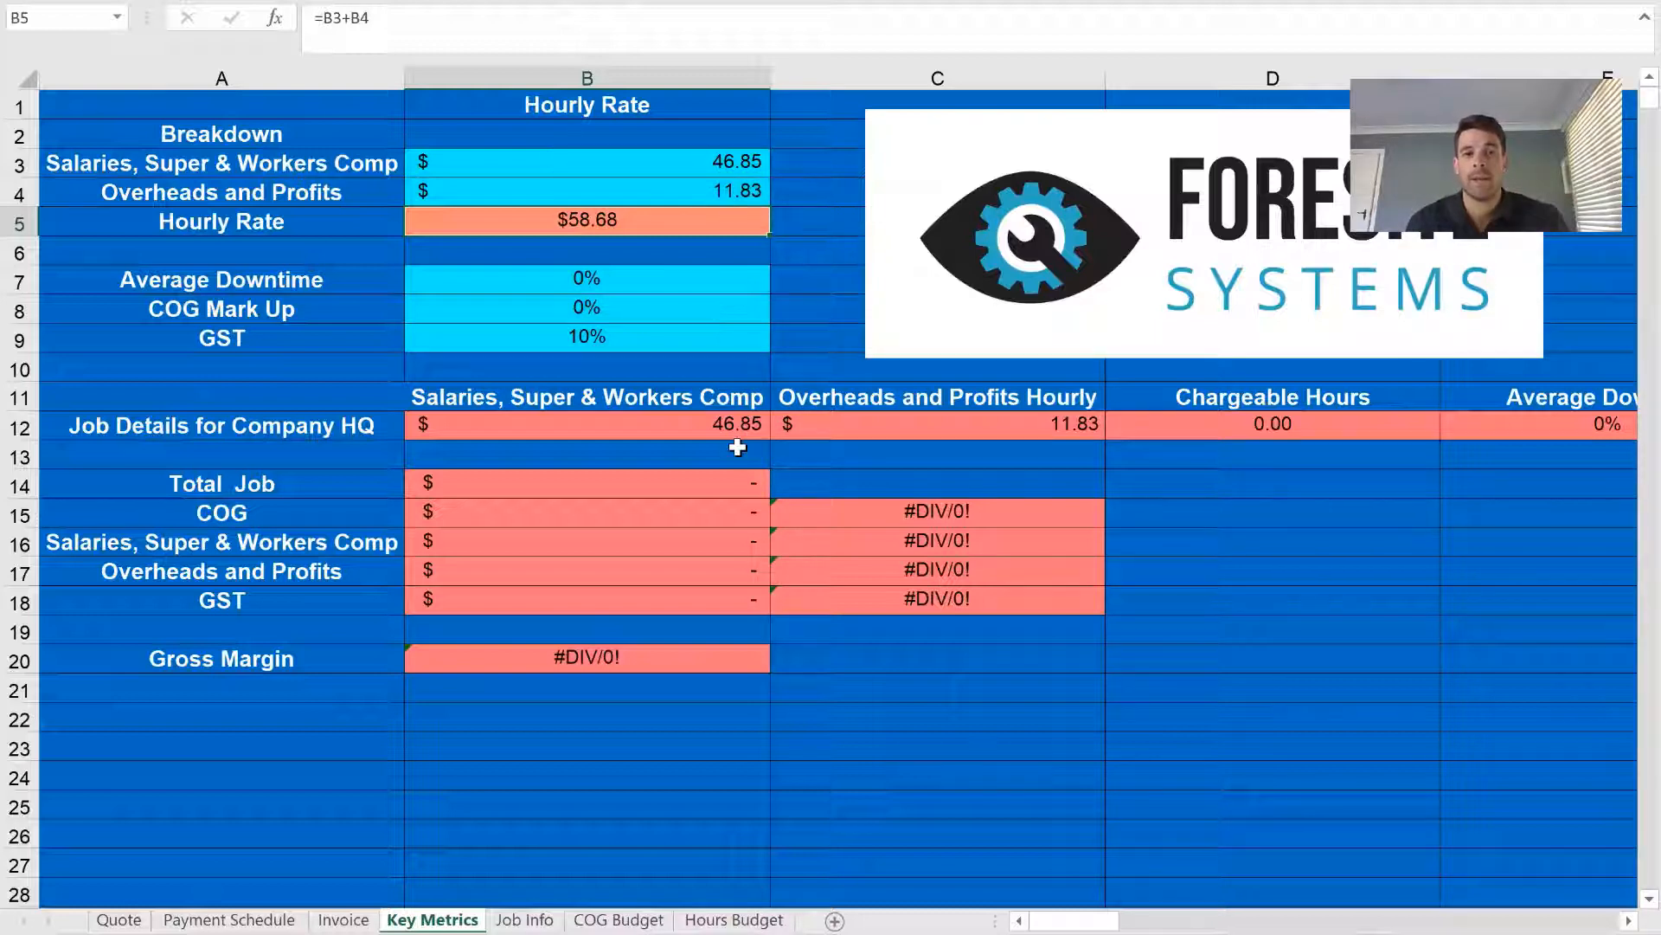
Set the Average Downtime to 17% and the COG Mark Up to 30%
{"action": "left_click", "coordinate": [643, 279]}
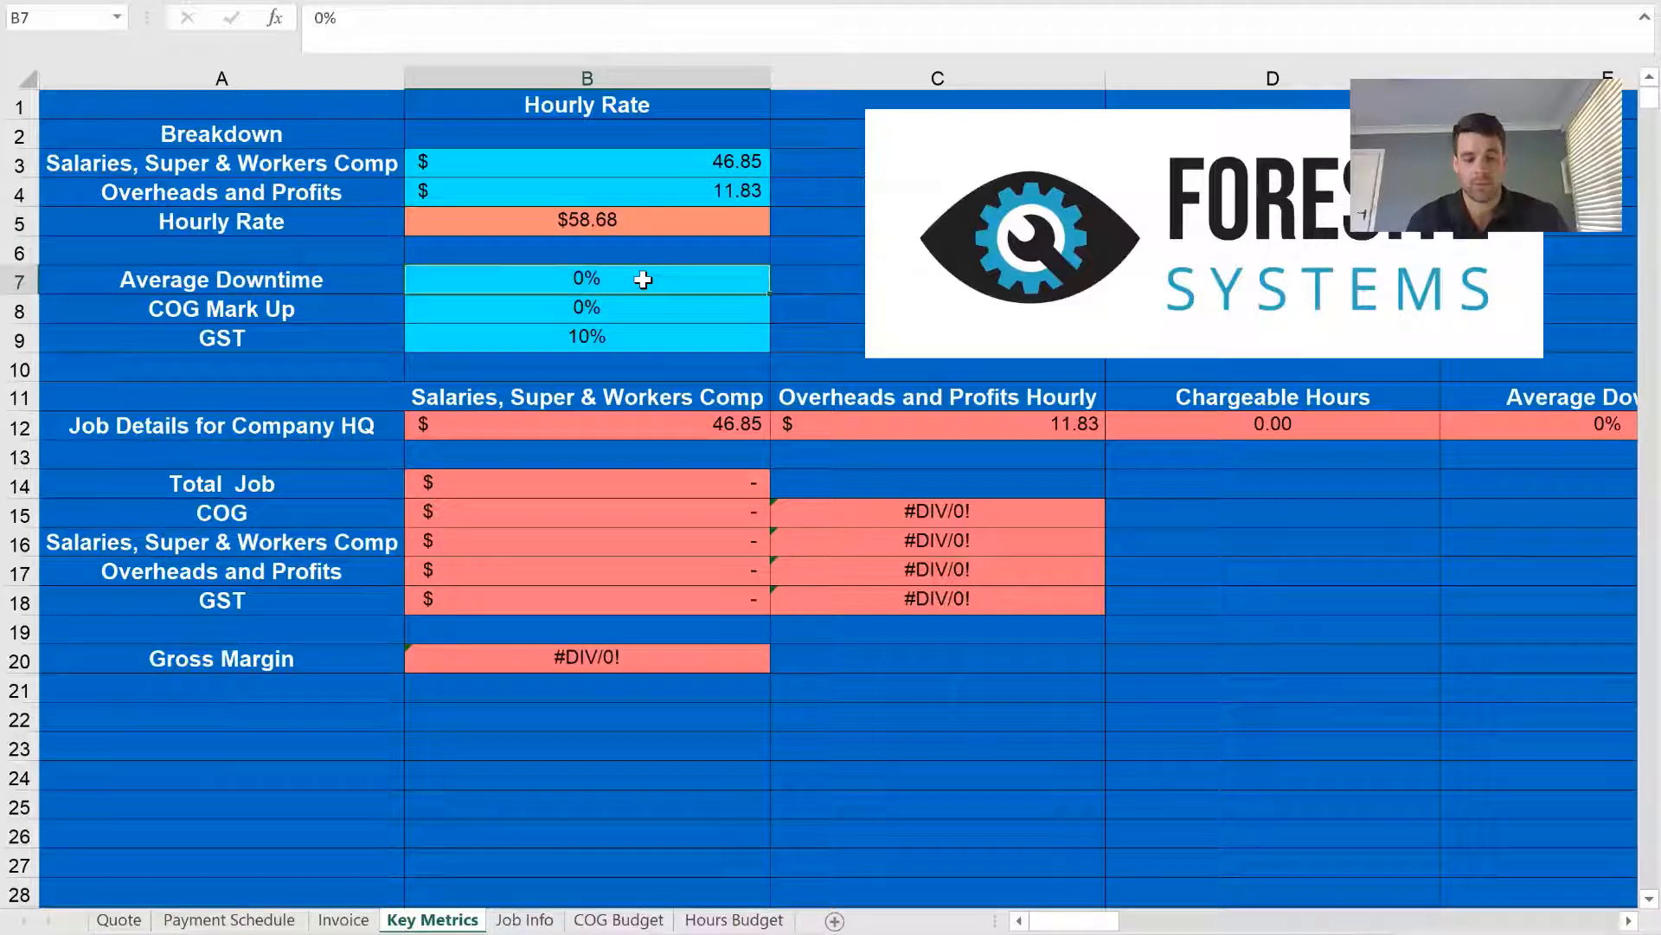
{"action": "type", "text": "17"}
{"action": "key", "text": "Return"}
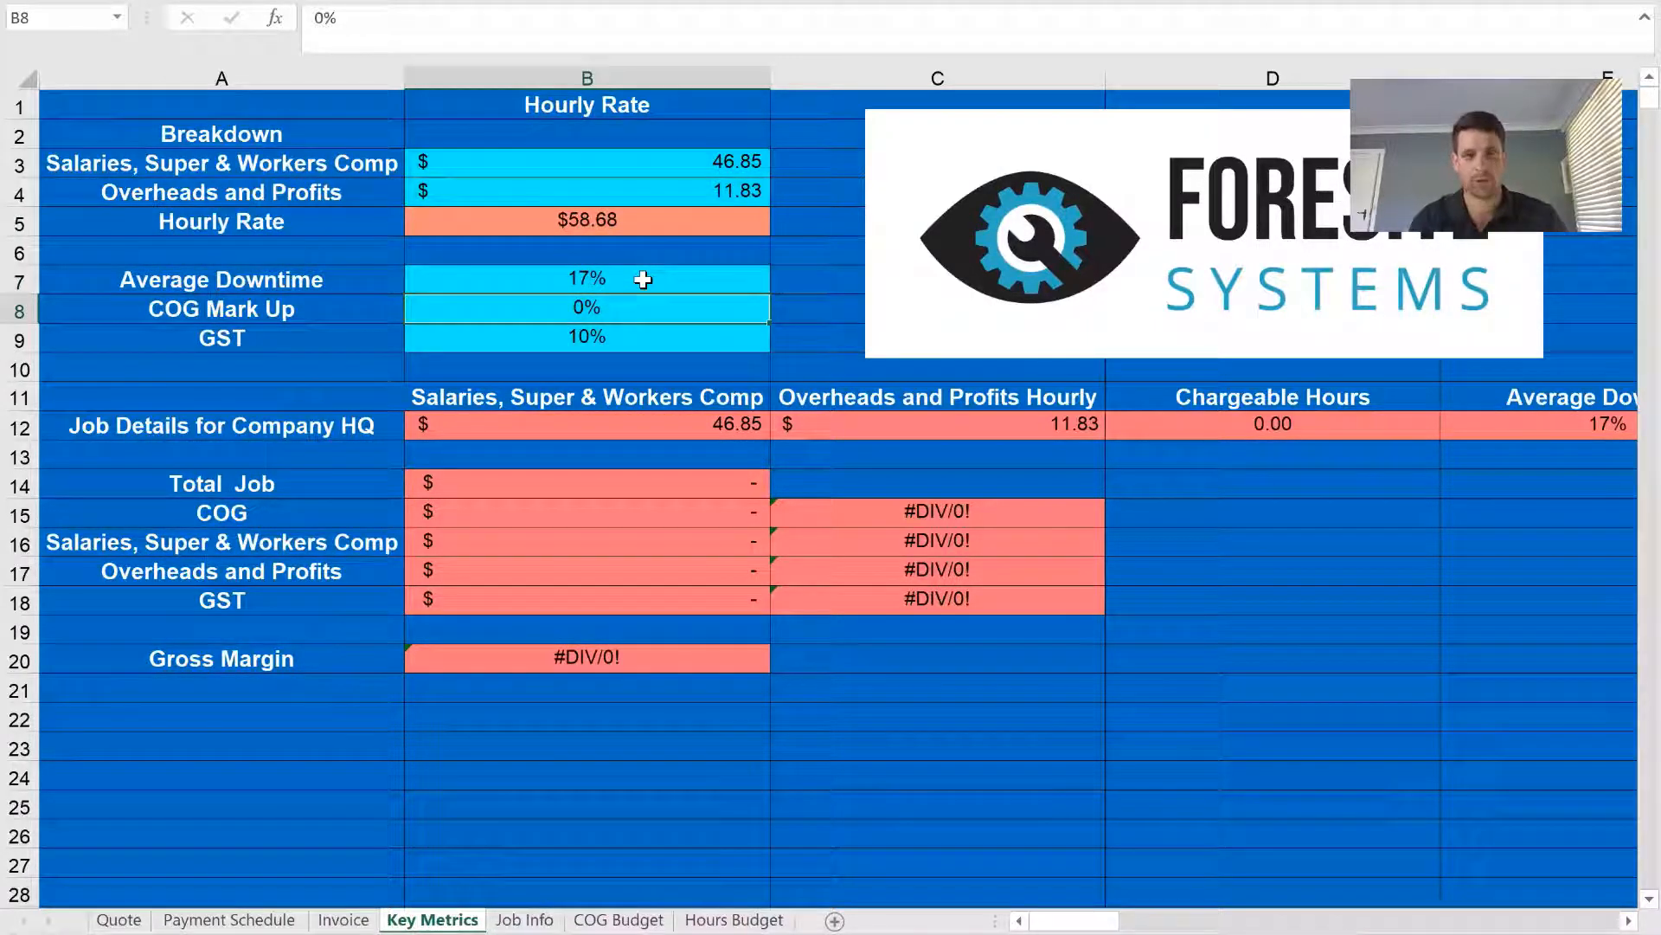
{"action": "type", "text": "30"}
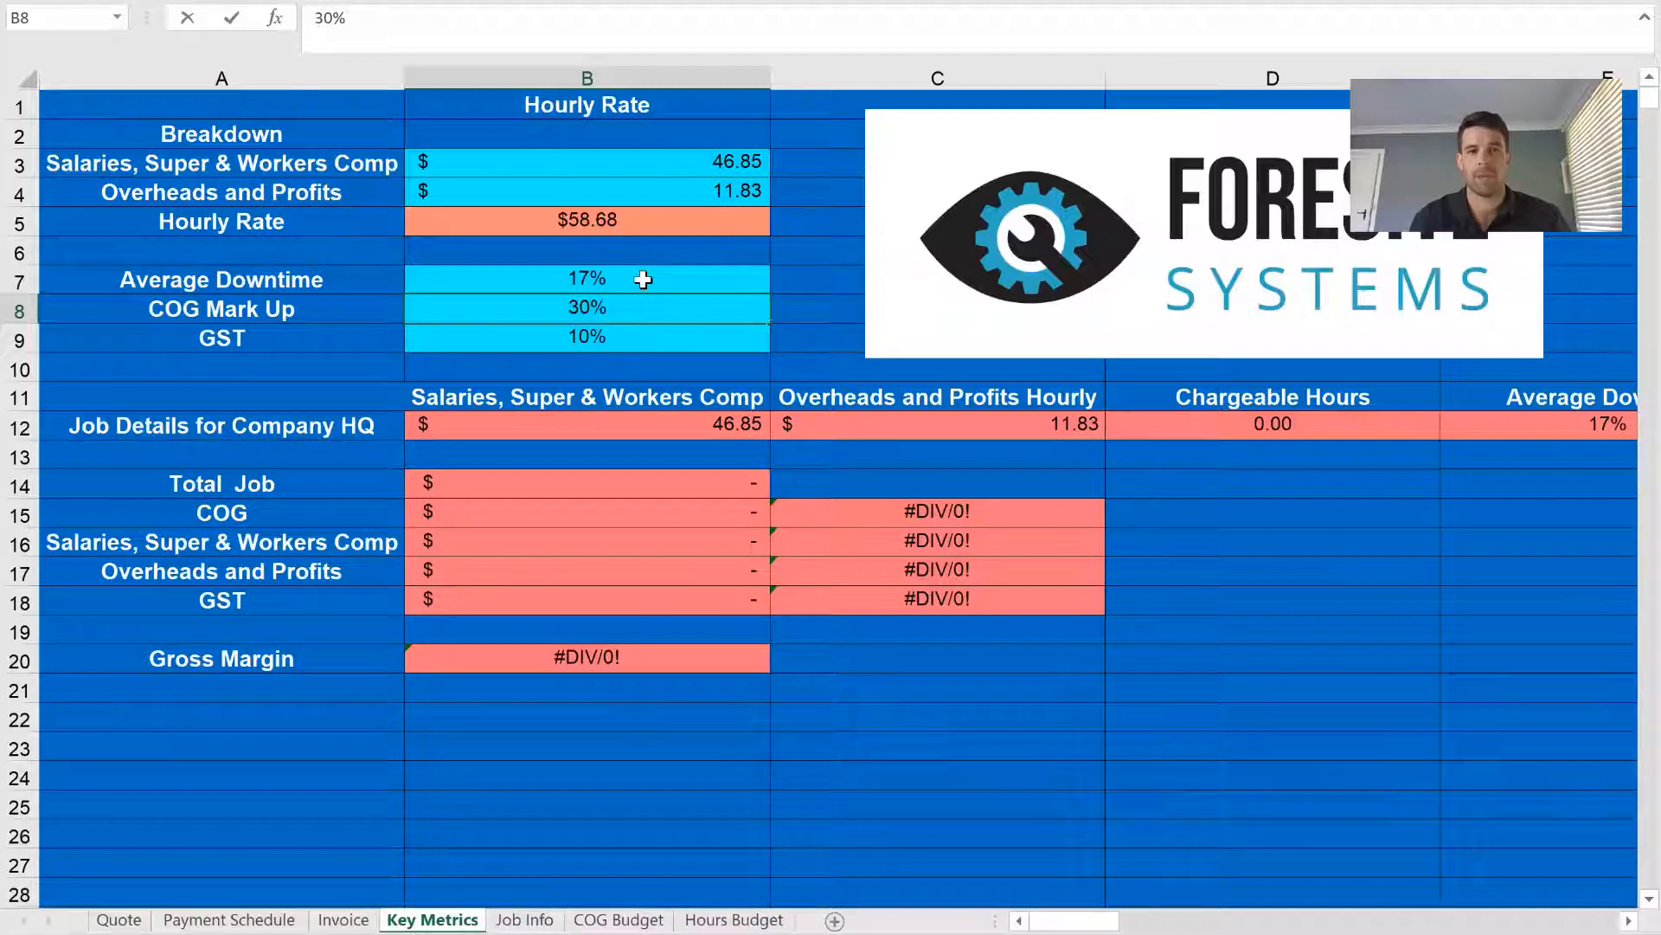
{"action": "key", "text": "Return"}
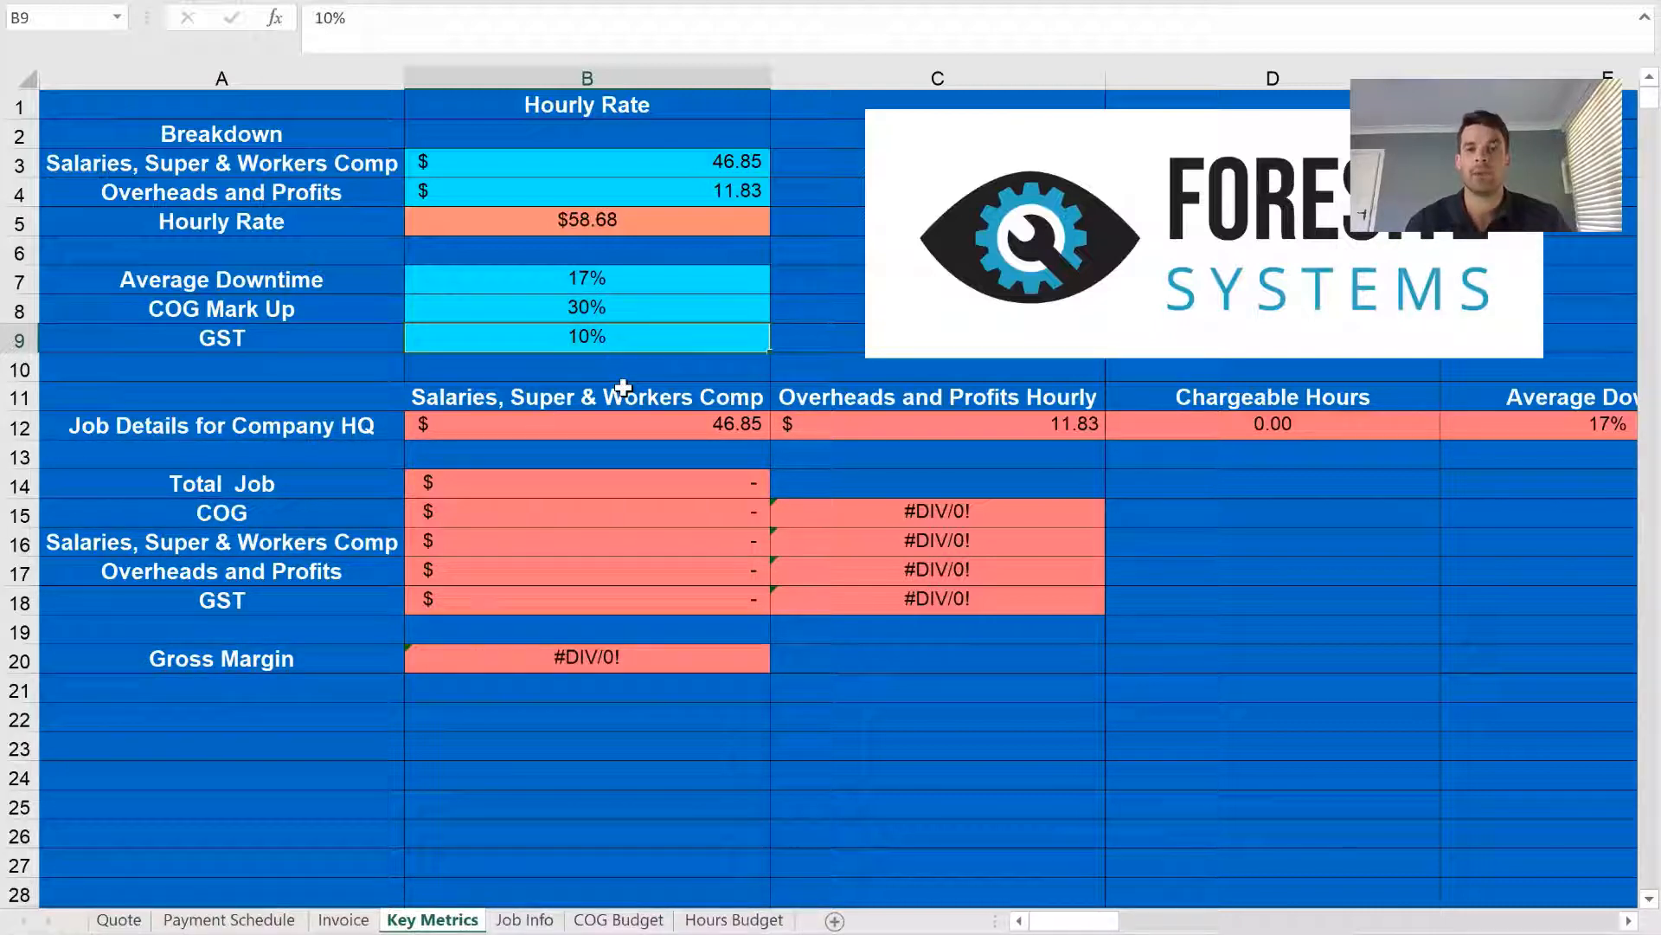
On the Job Info sheet, enter 5000 for materials and 40 for labour under Item #1, the 15m2 deck
{"action": "left_click", "coordinate": [139, 921]}
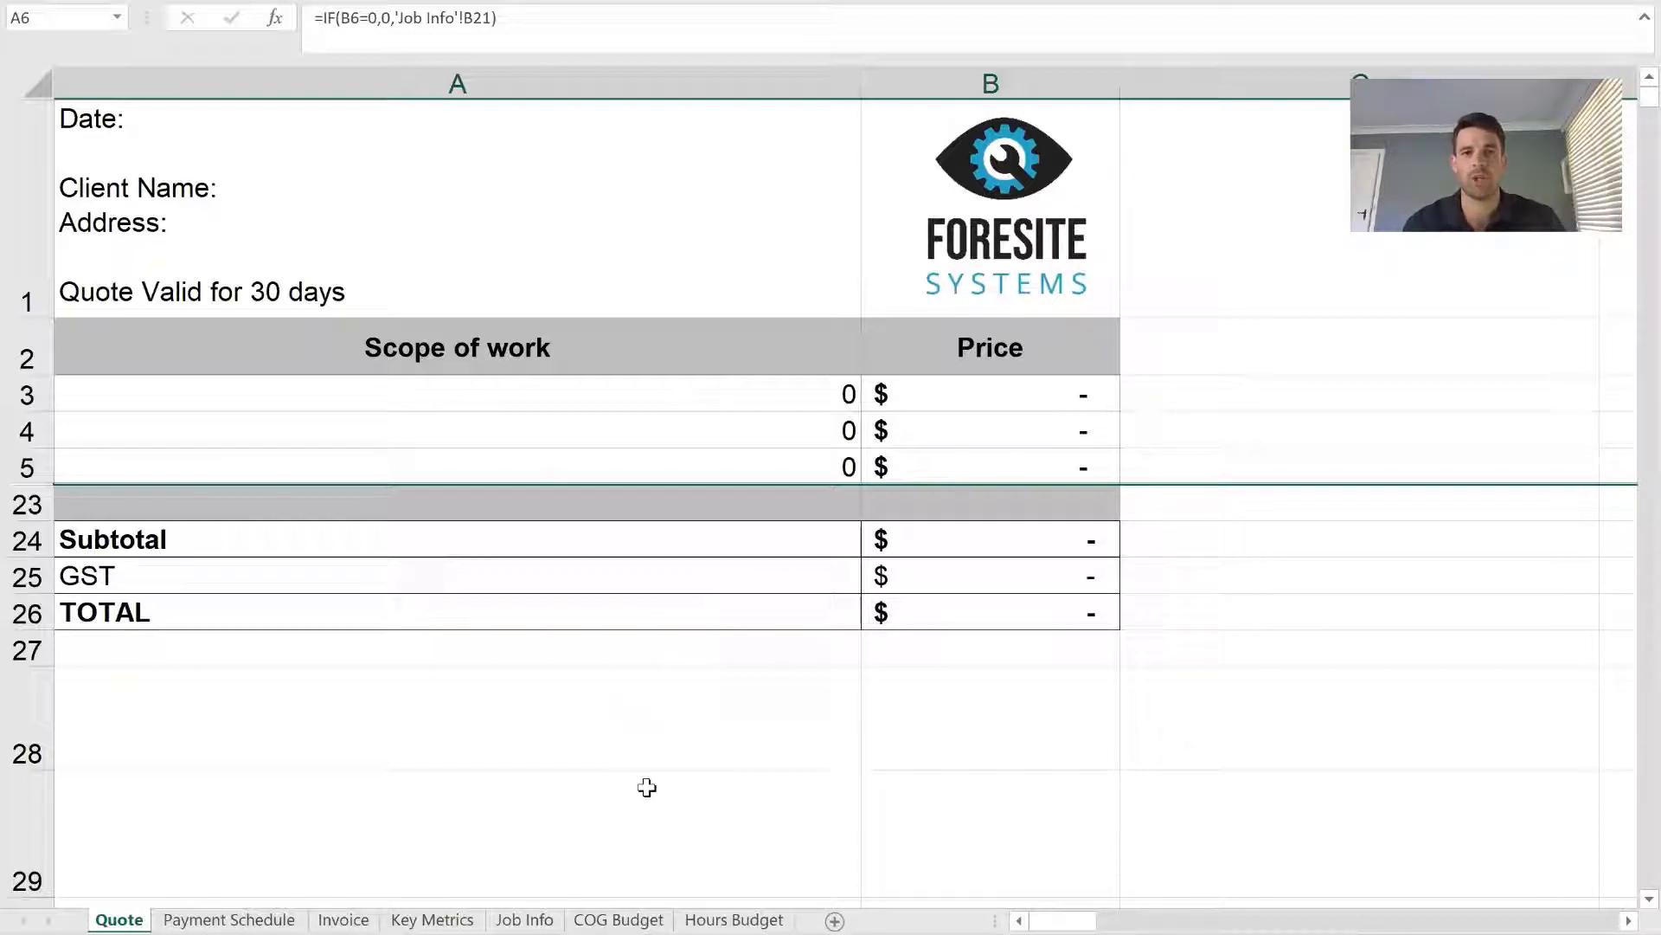
{"action": "left_click", "coordinate": [529, 922]}
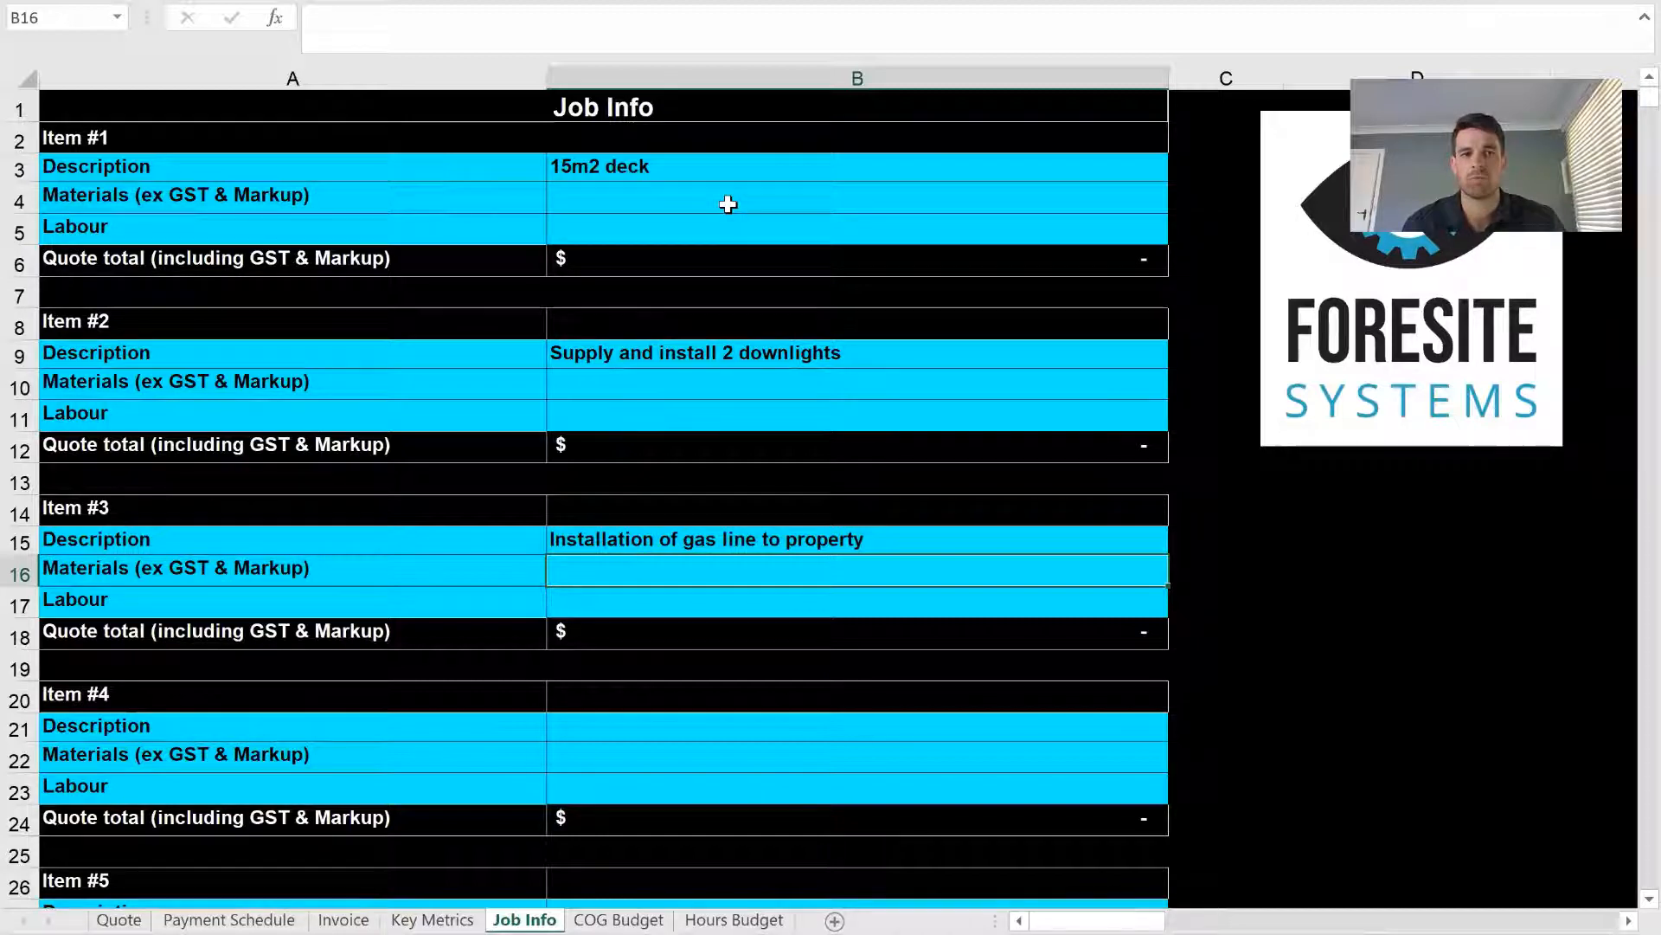
{"action": "left_click", "coordinate": [693, 197]}
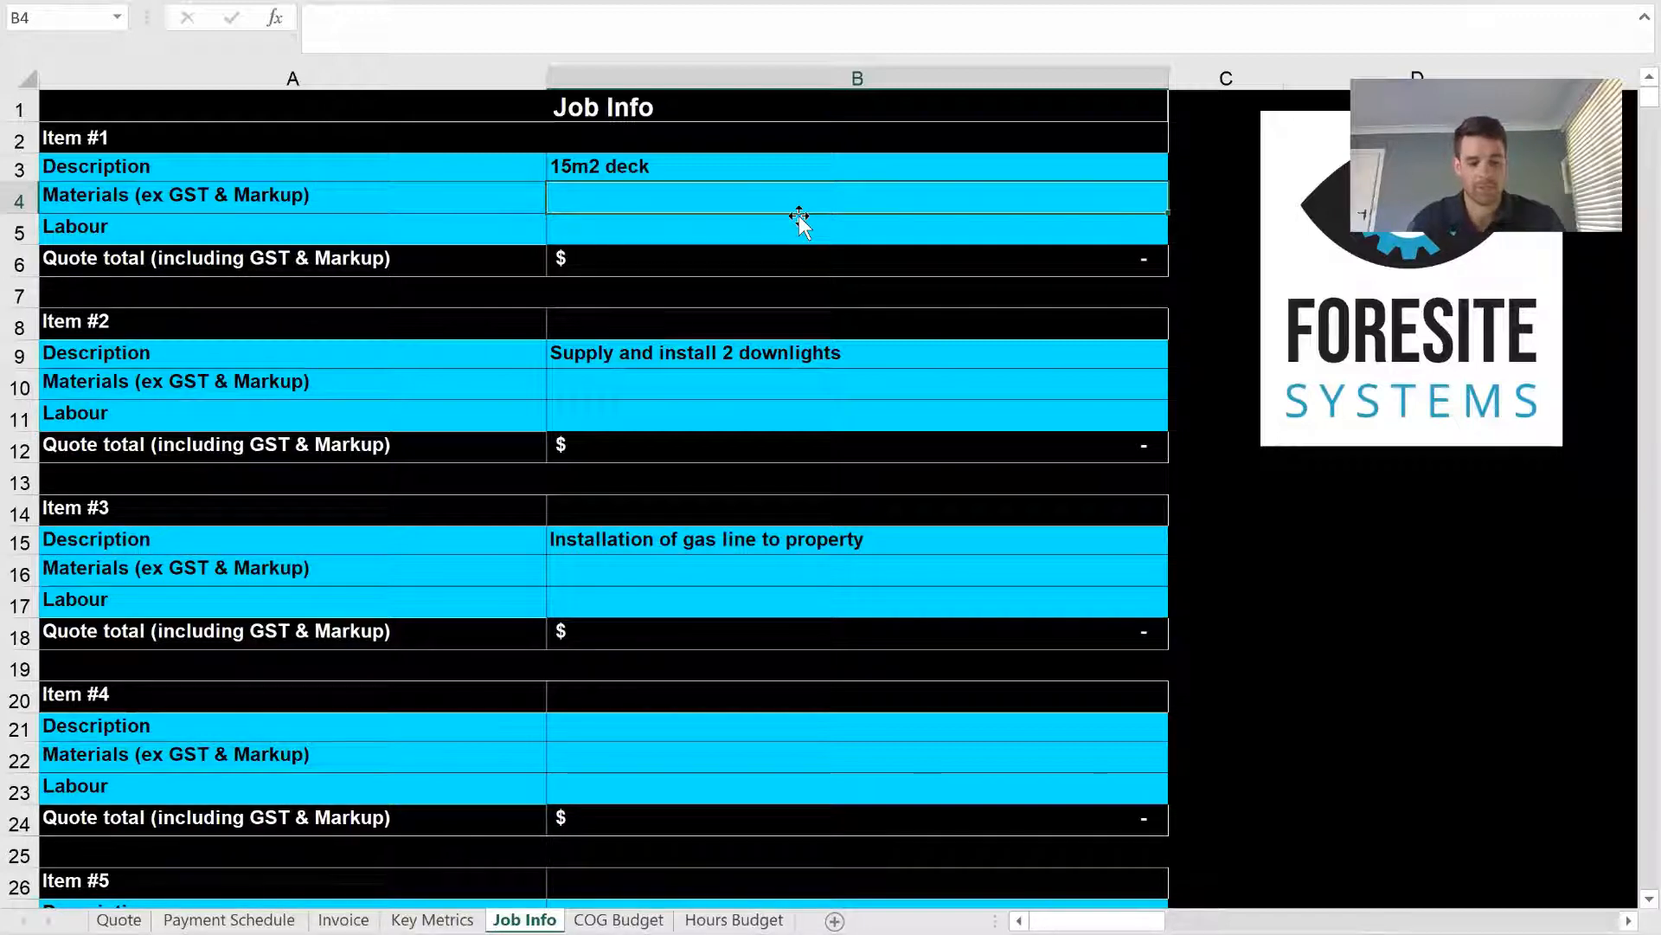
{"action": "type", "text": "5000"}
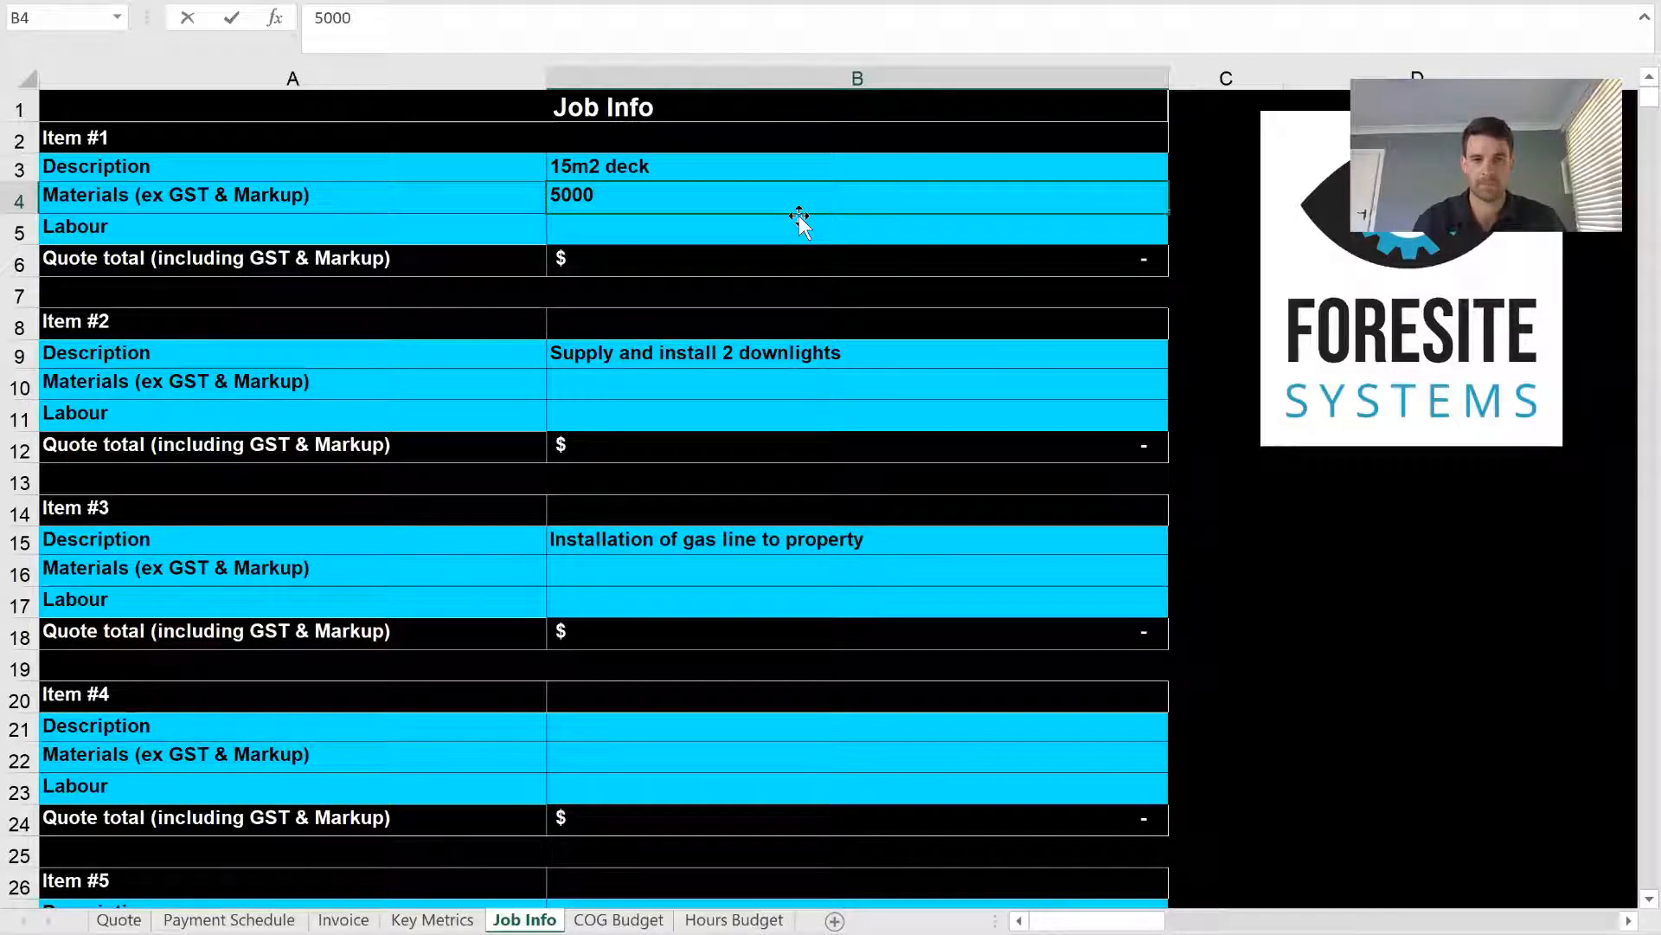
{"action": "key", "text": "Return"}
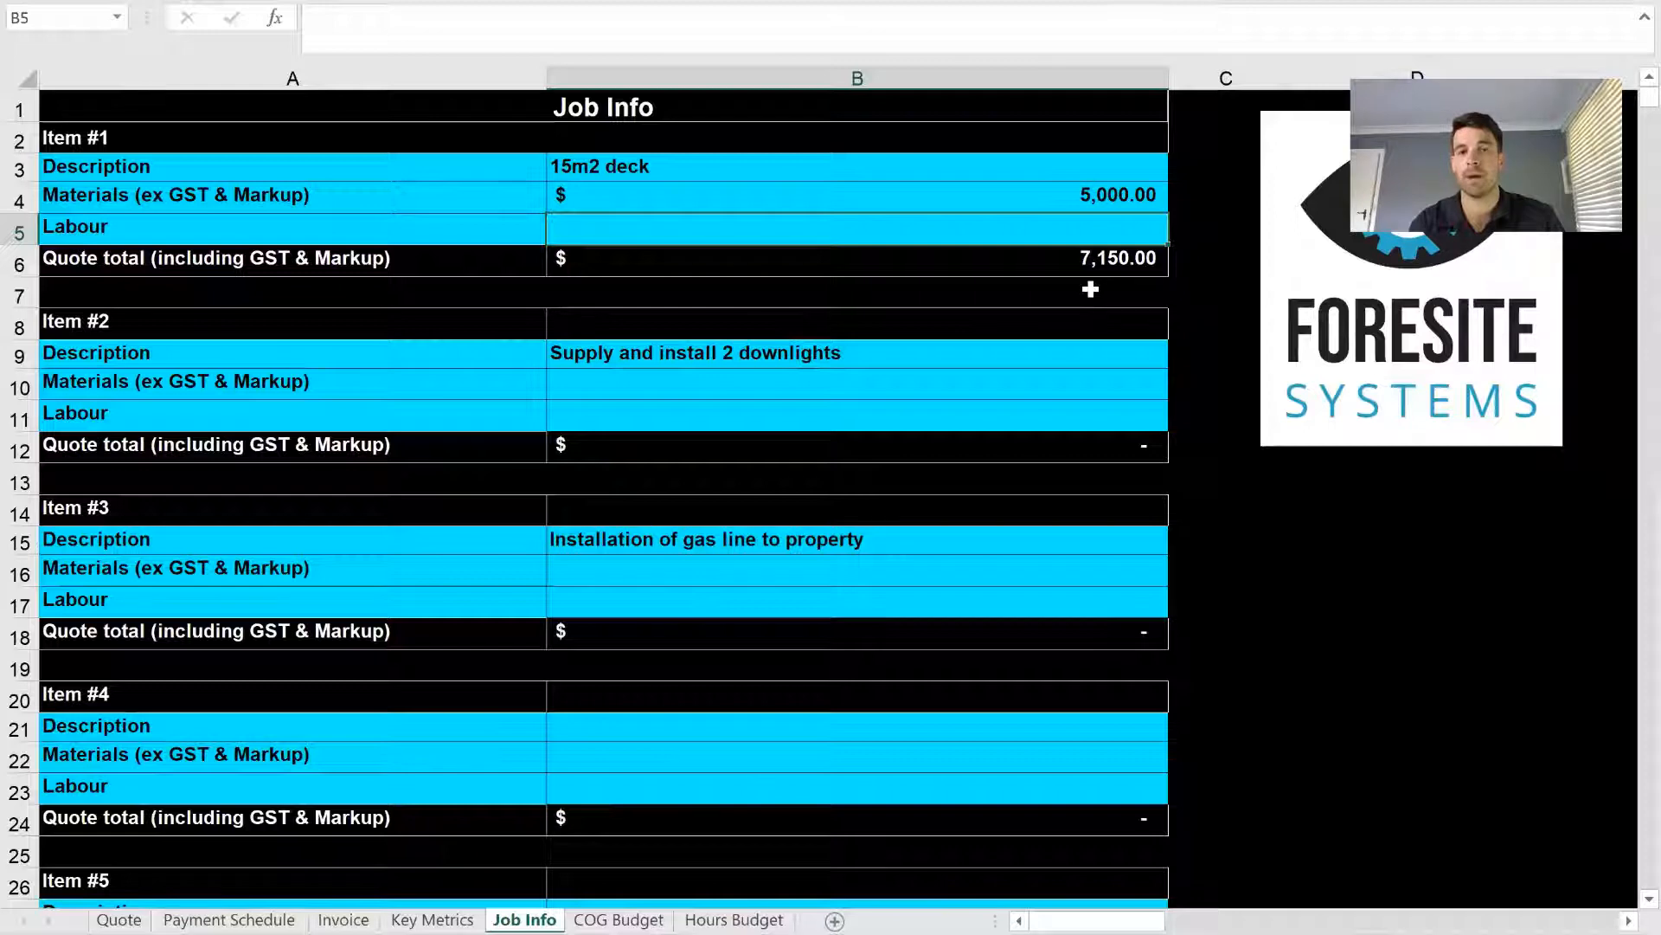
{"action": "type", "text": "40"}
{"action": "key", "text": "Return"}
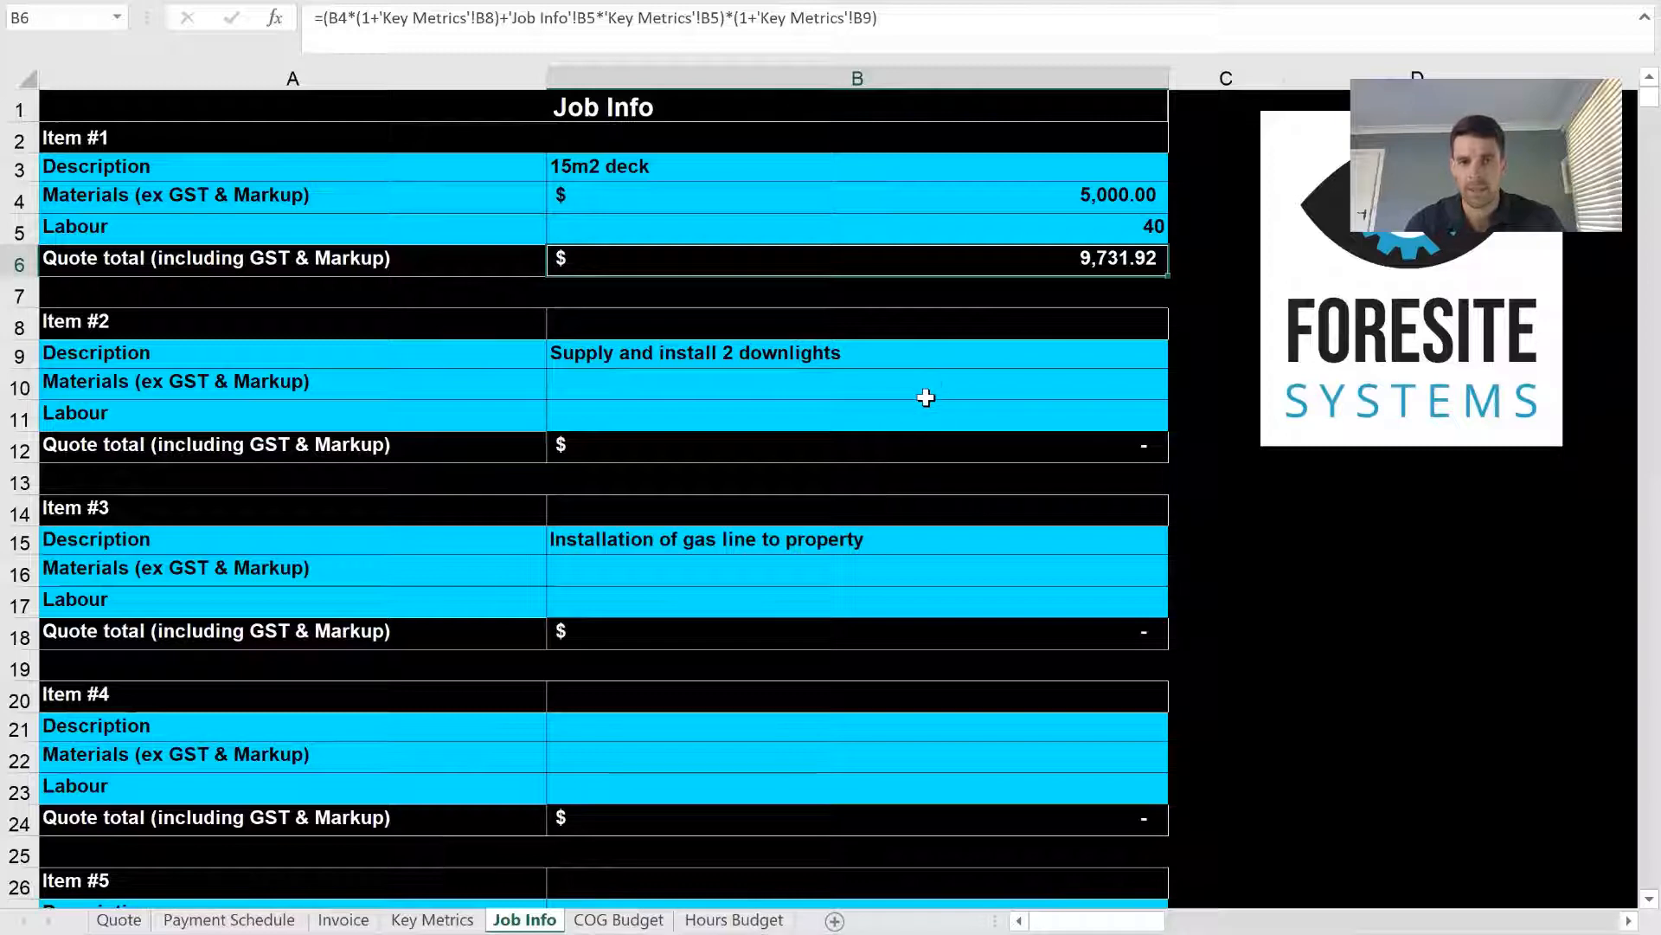
Enter 300 for materials and 6 for labour under Item #2, the downlights
{"action": "left_click", "coordinate": [926, 397]}
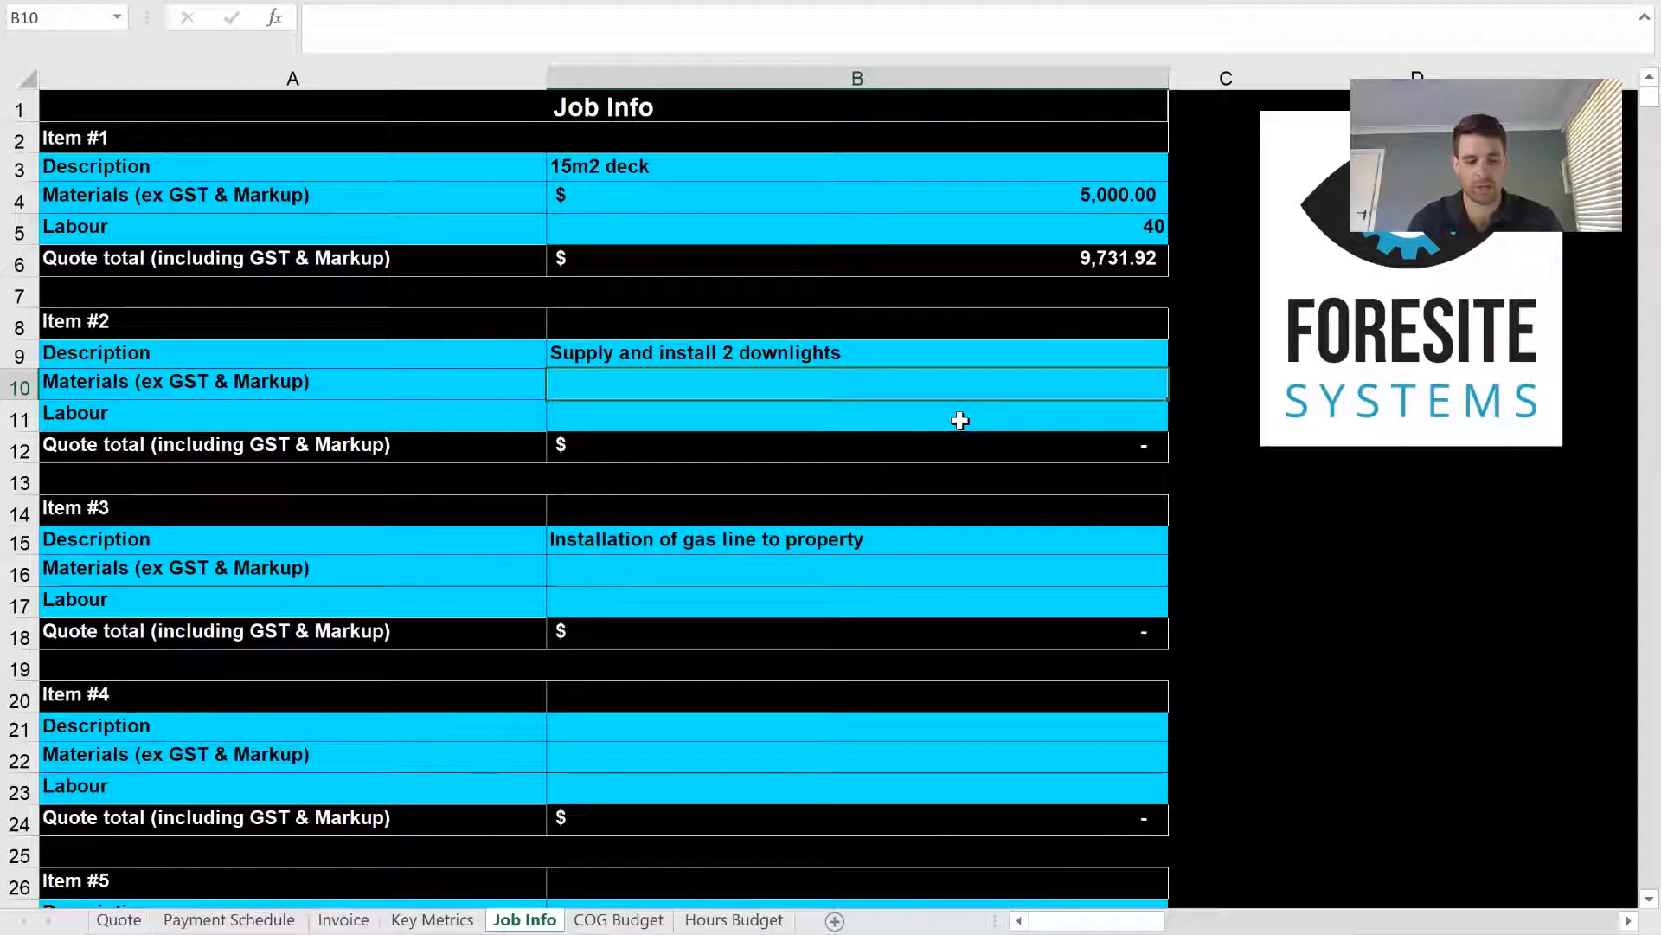
{"action": "type", "text": "300"}
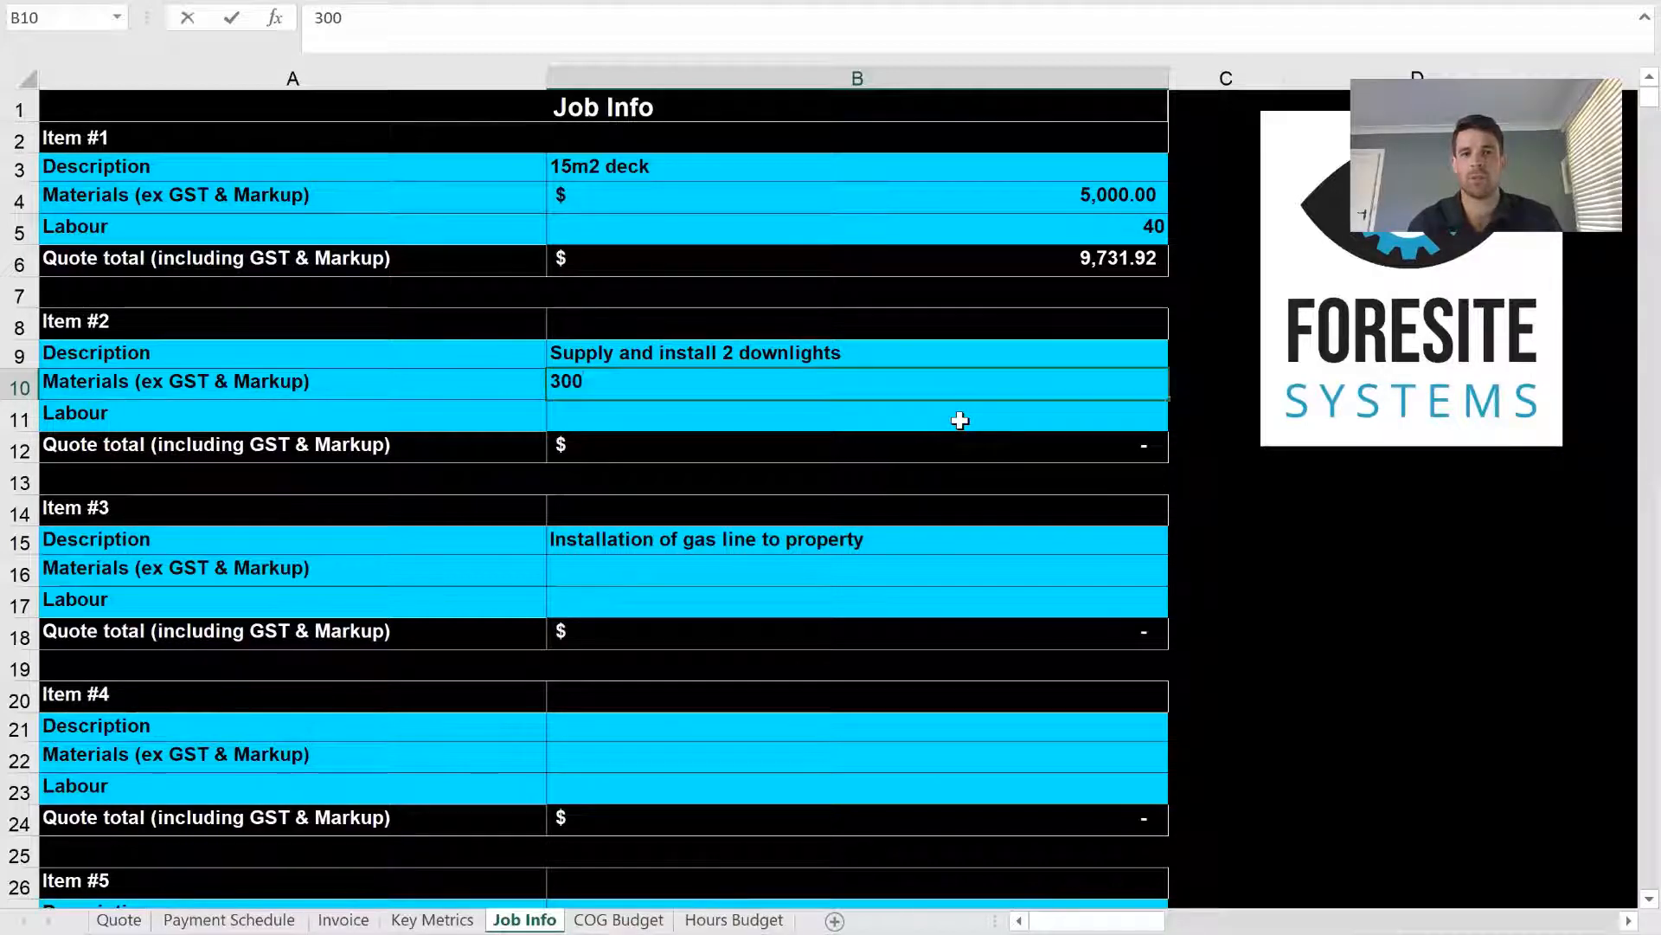
{"action": "key", "text": "Return"}
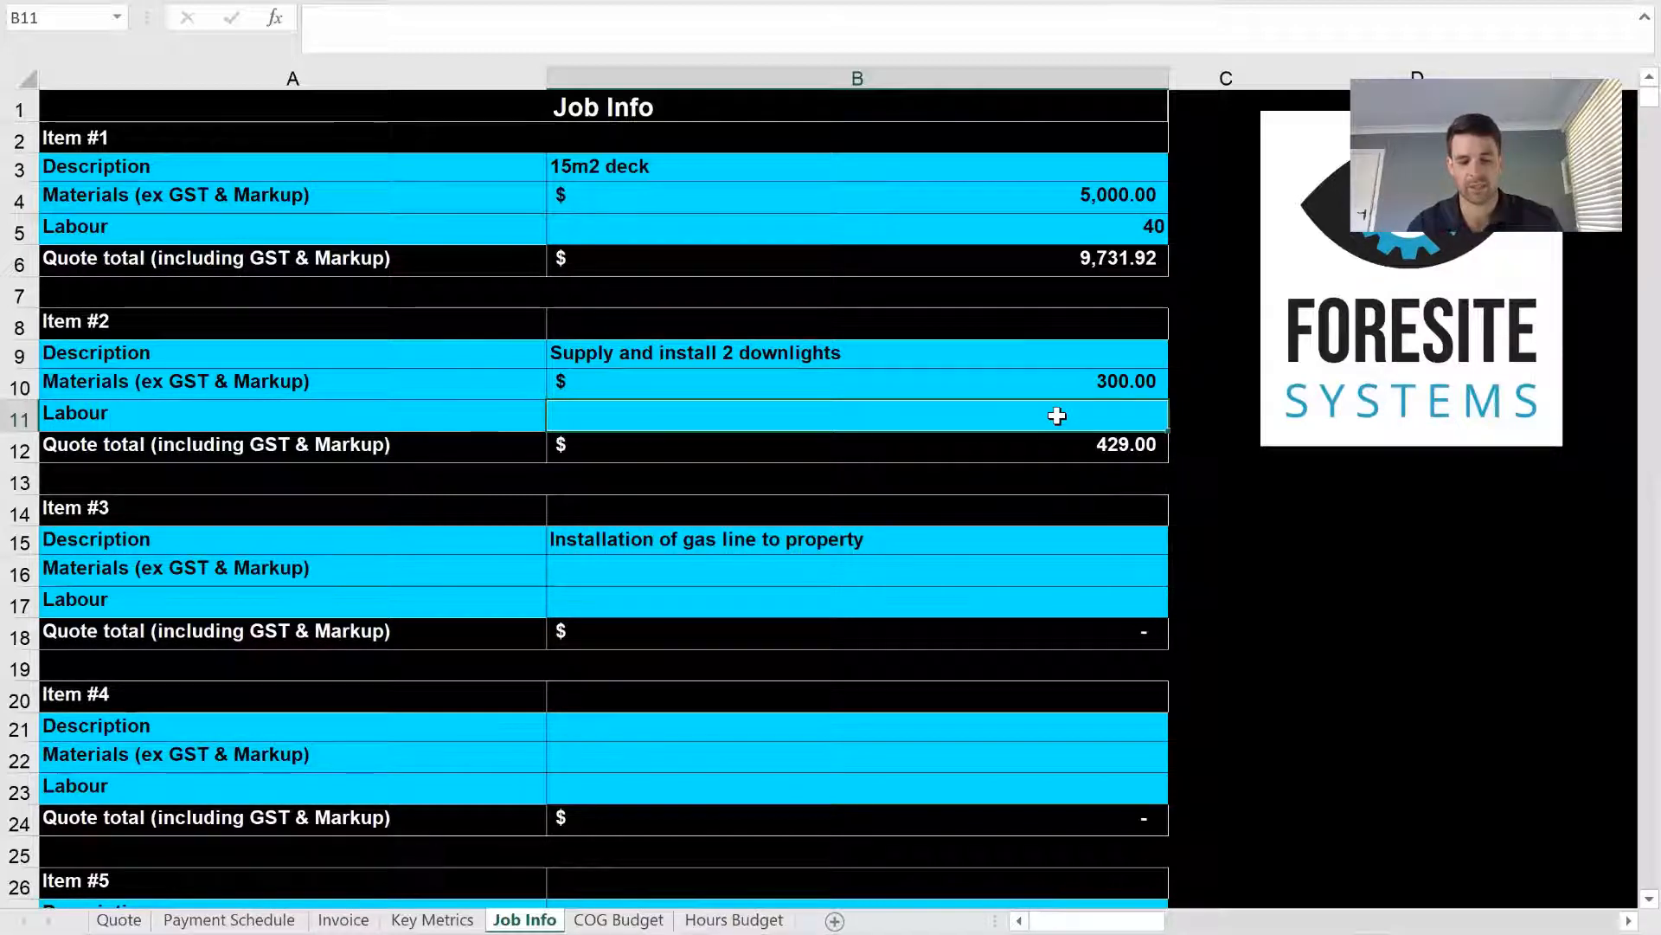
{"action": "type", "text": "6"}
{"action": "key", "text": "Return"}
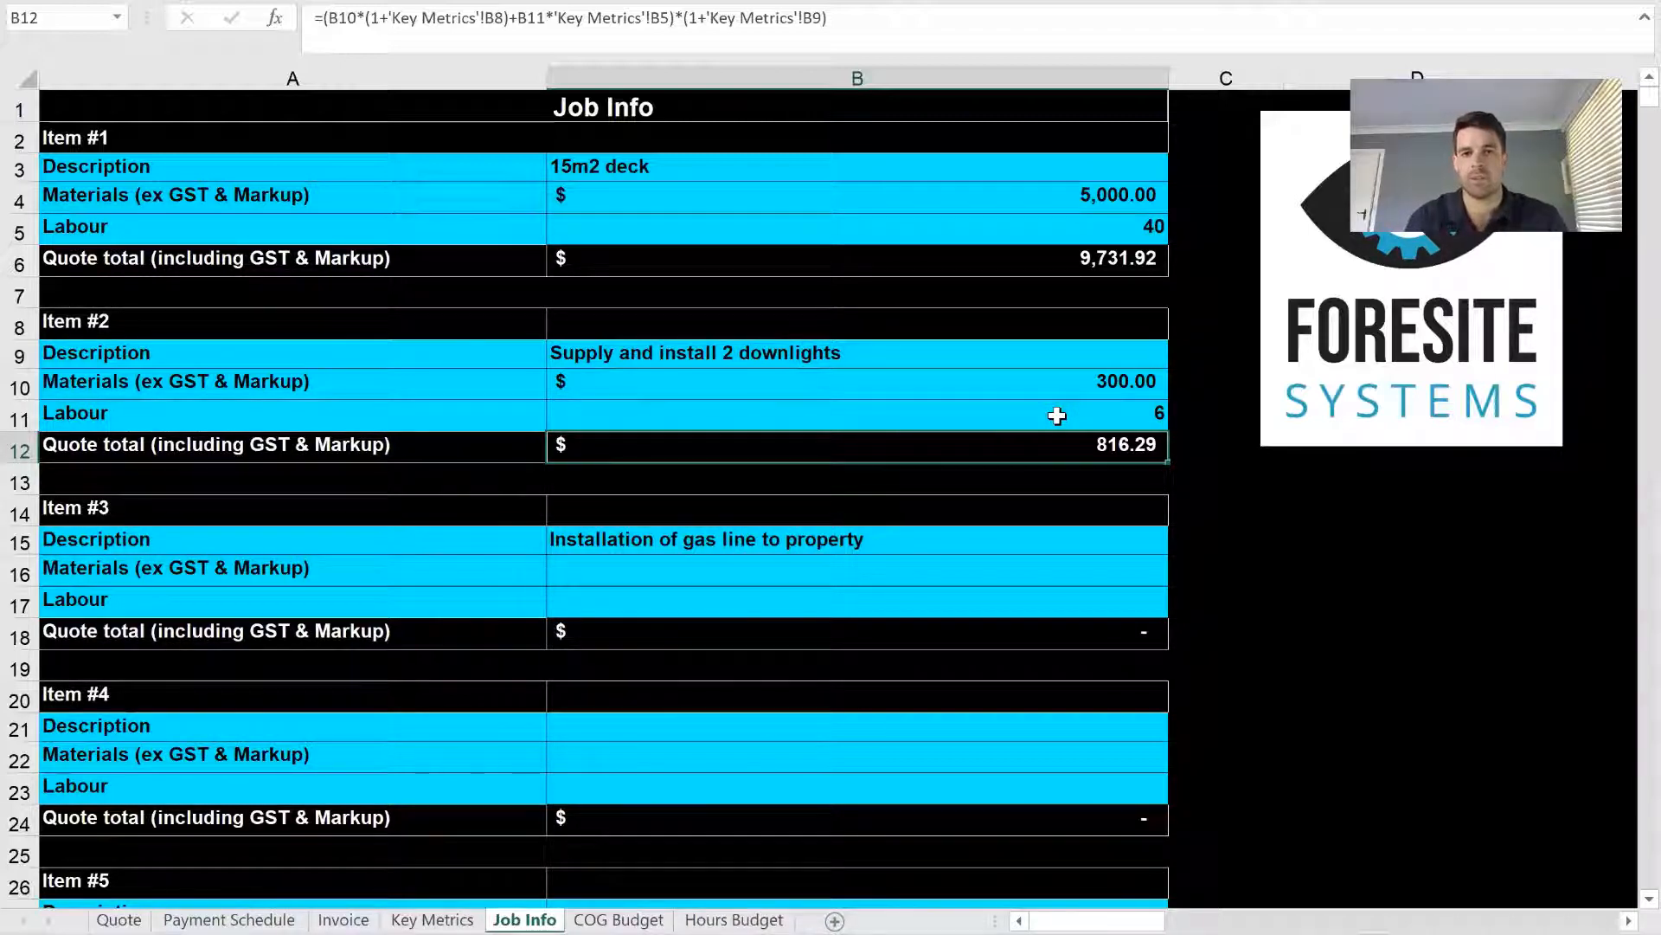
Enter 1200 for materials and 24 for labour under Item #3, the gas line installation
{"action": "left_click", "coordinate": [973, 576]}
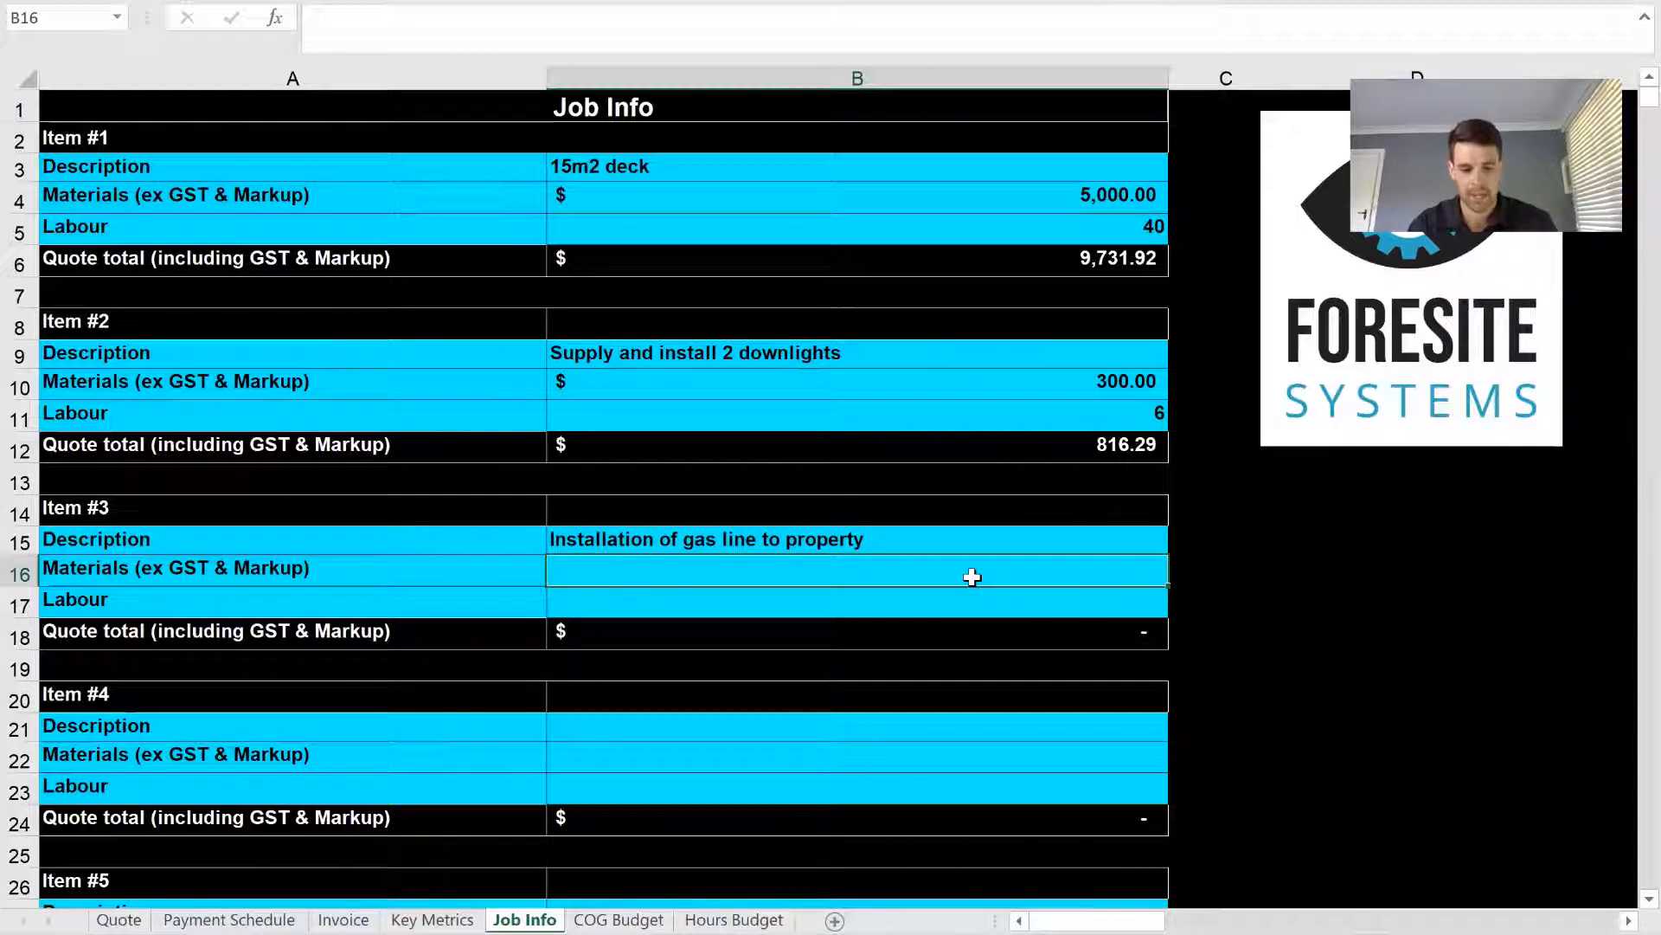
{"action": "type", "text": "1,2"}
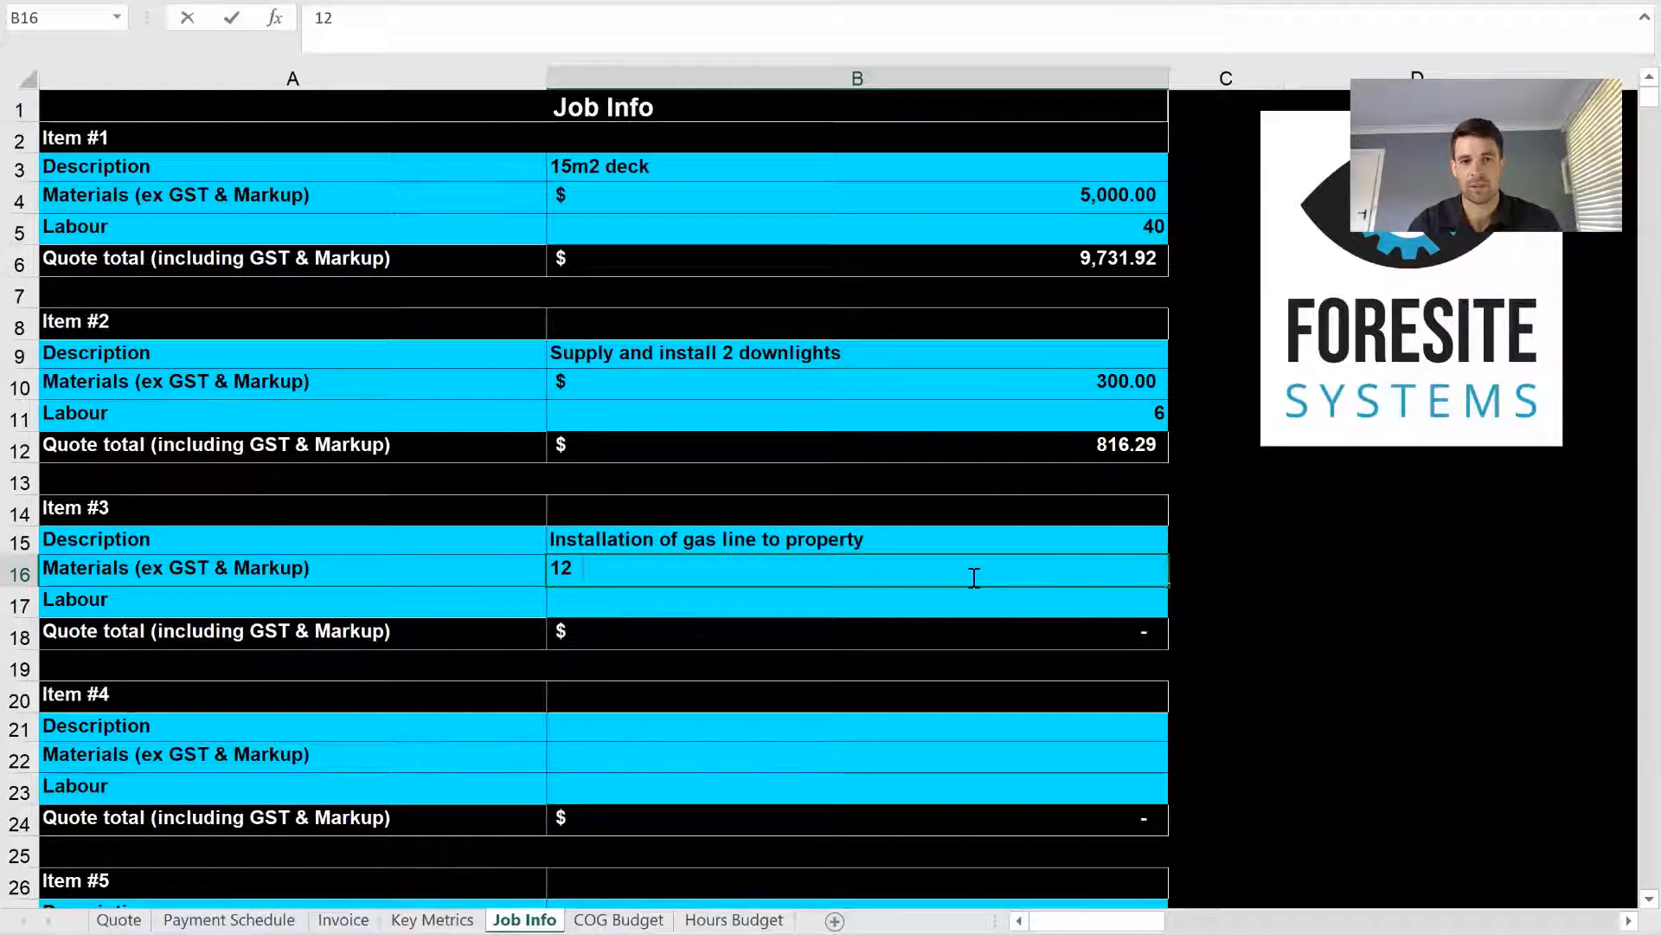
{"action": "type", "text": "00"}
{"action": "key", "text": "Return"}
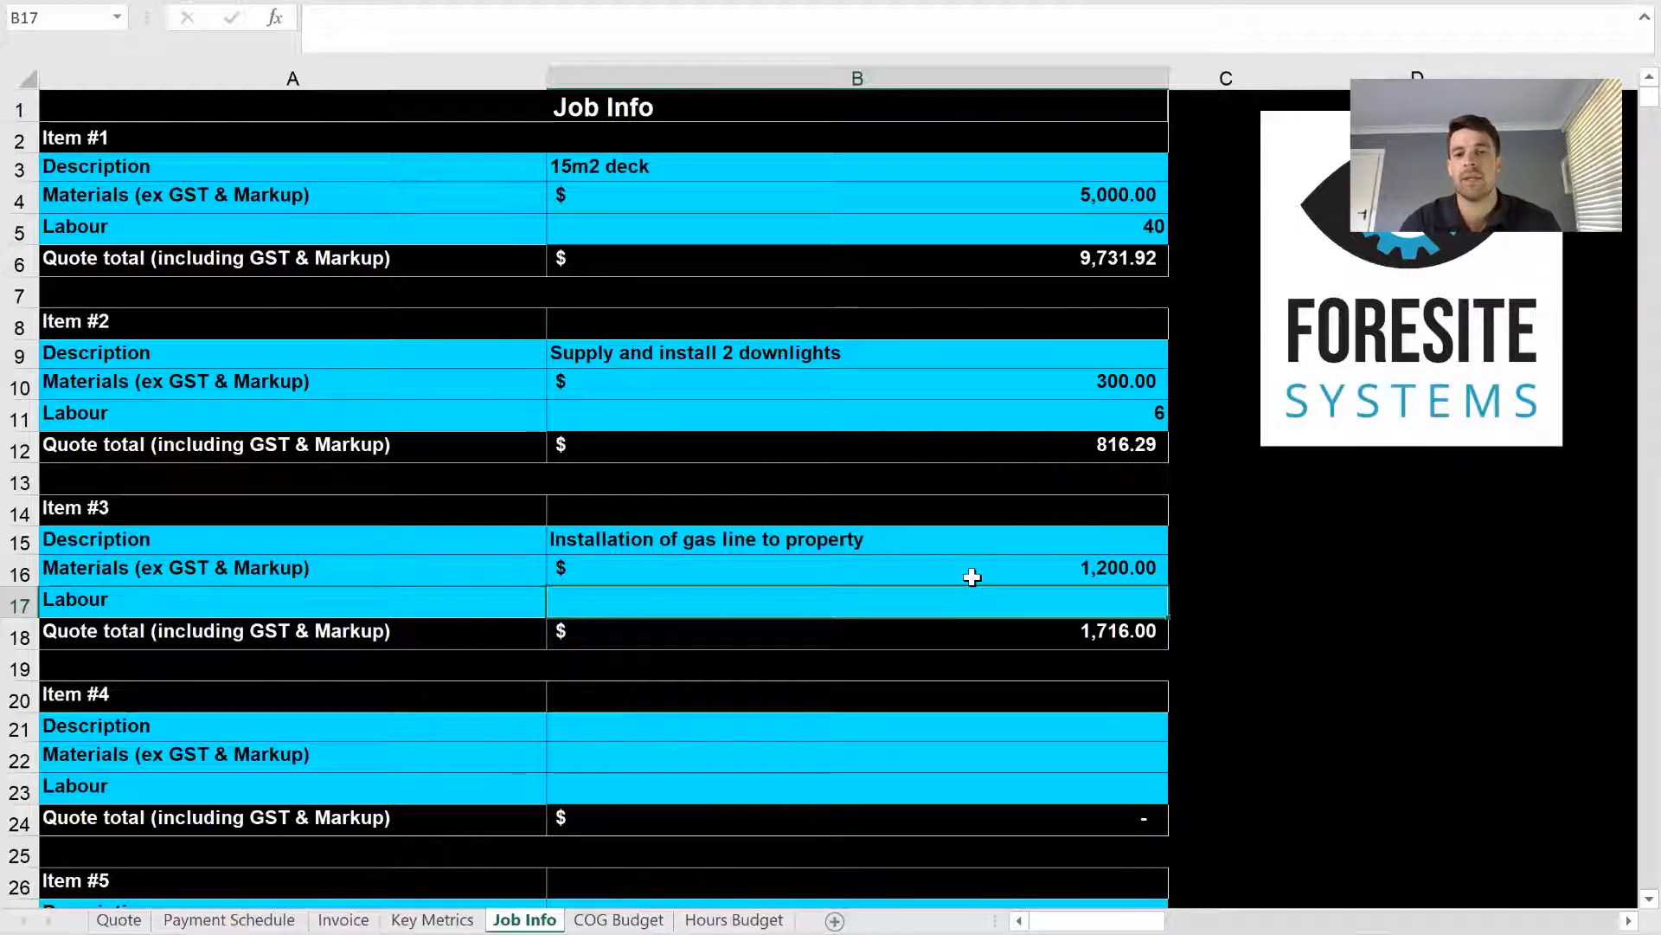
{"action": "type", "text": "24"}
{"action": "key", "text": "Return"}
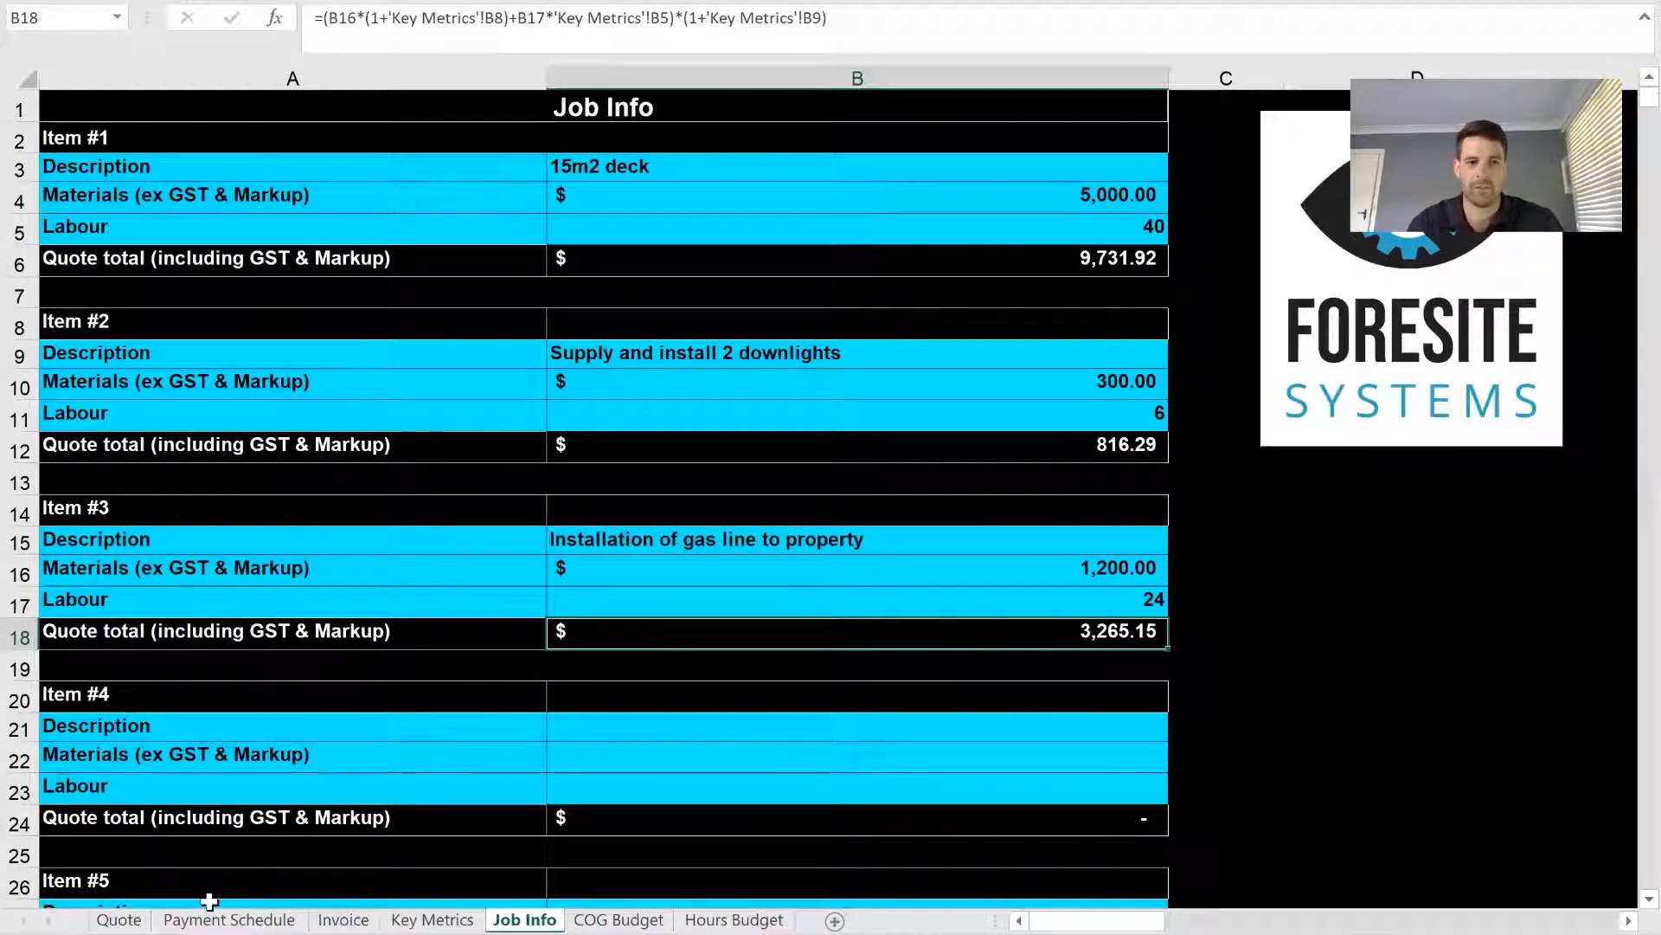
Review the Quote sheet, and on Key Metrics circle the COG amount and mark the salaries and overheads figures with freehand strokes
{"action": "left_click", "coordinate": [143, 922]}
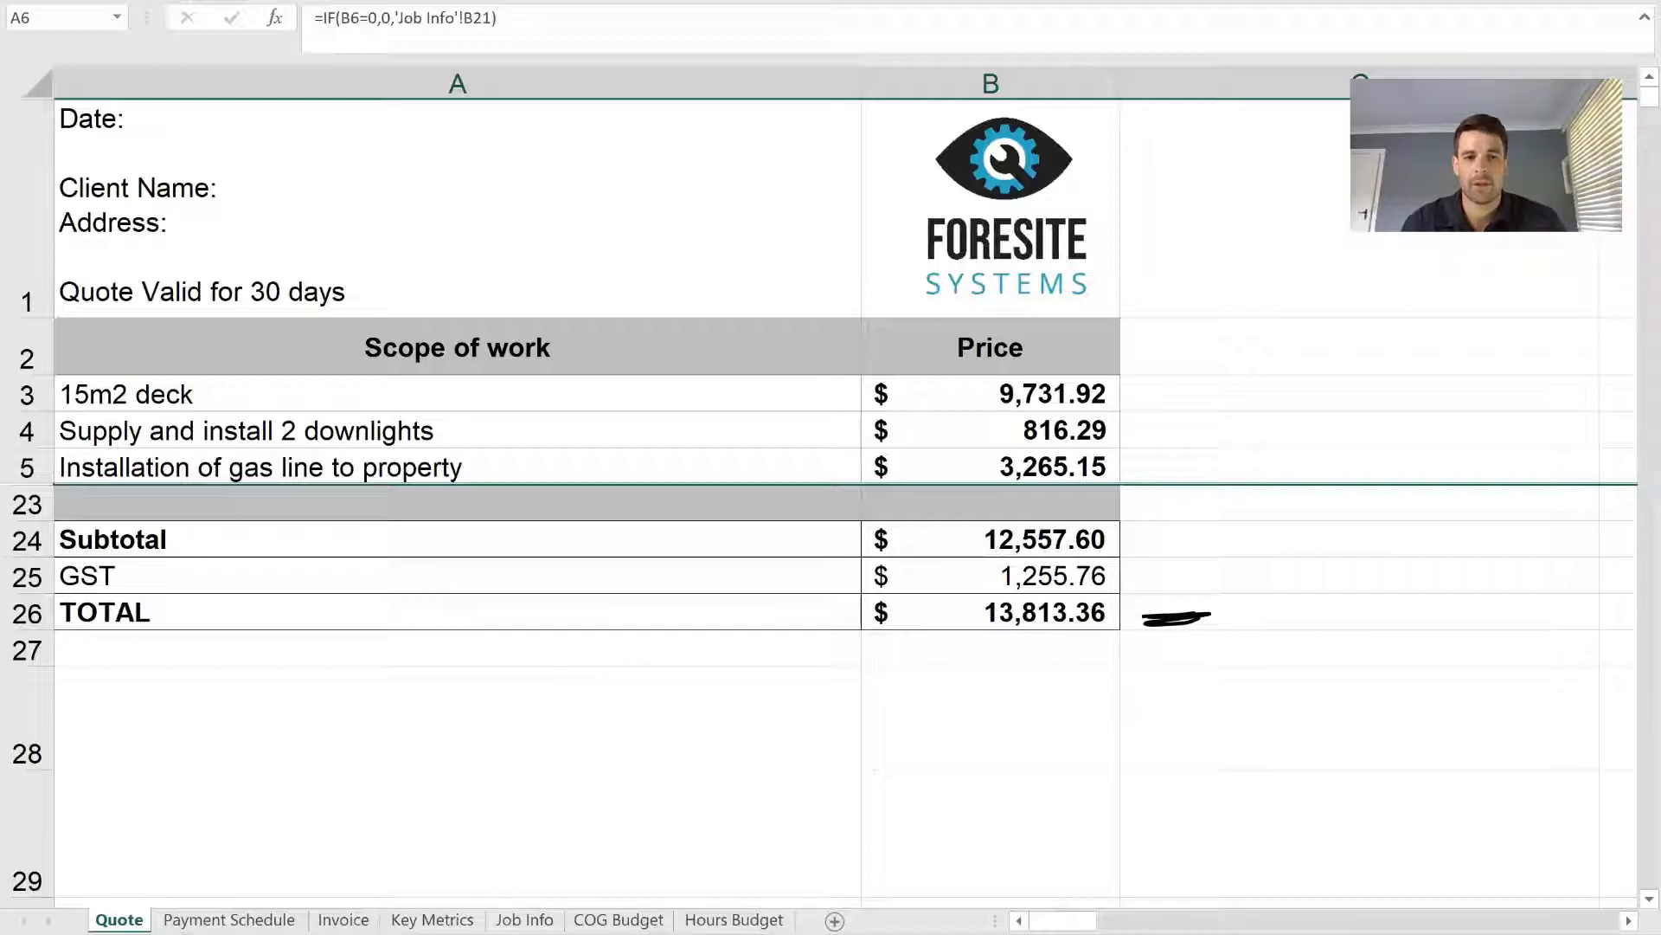
{"action": "left_click", "coordinate": [446, 922]}
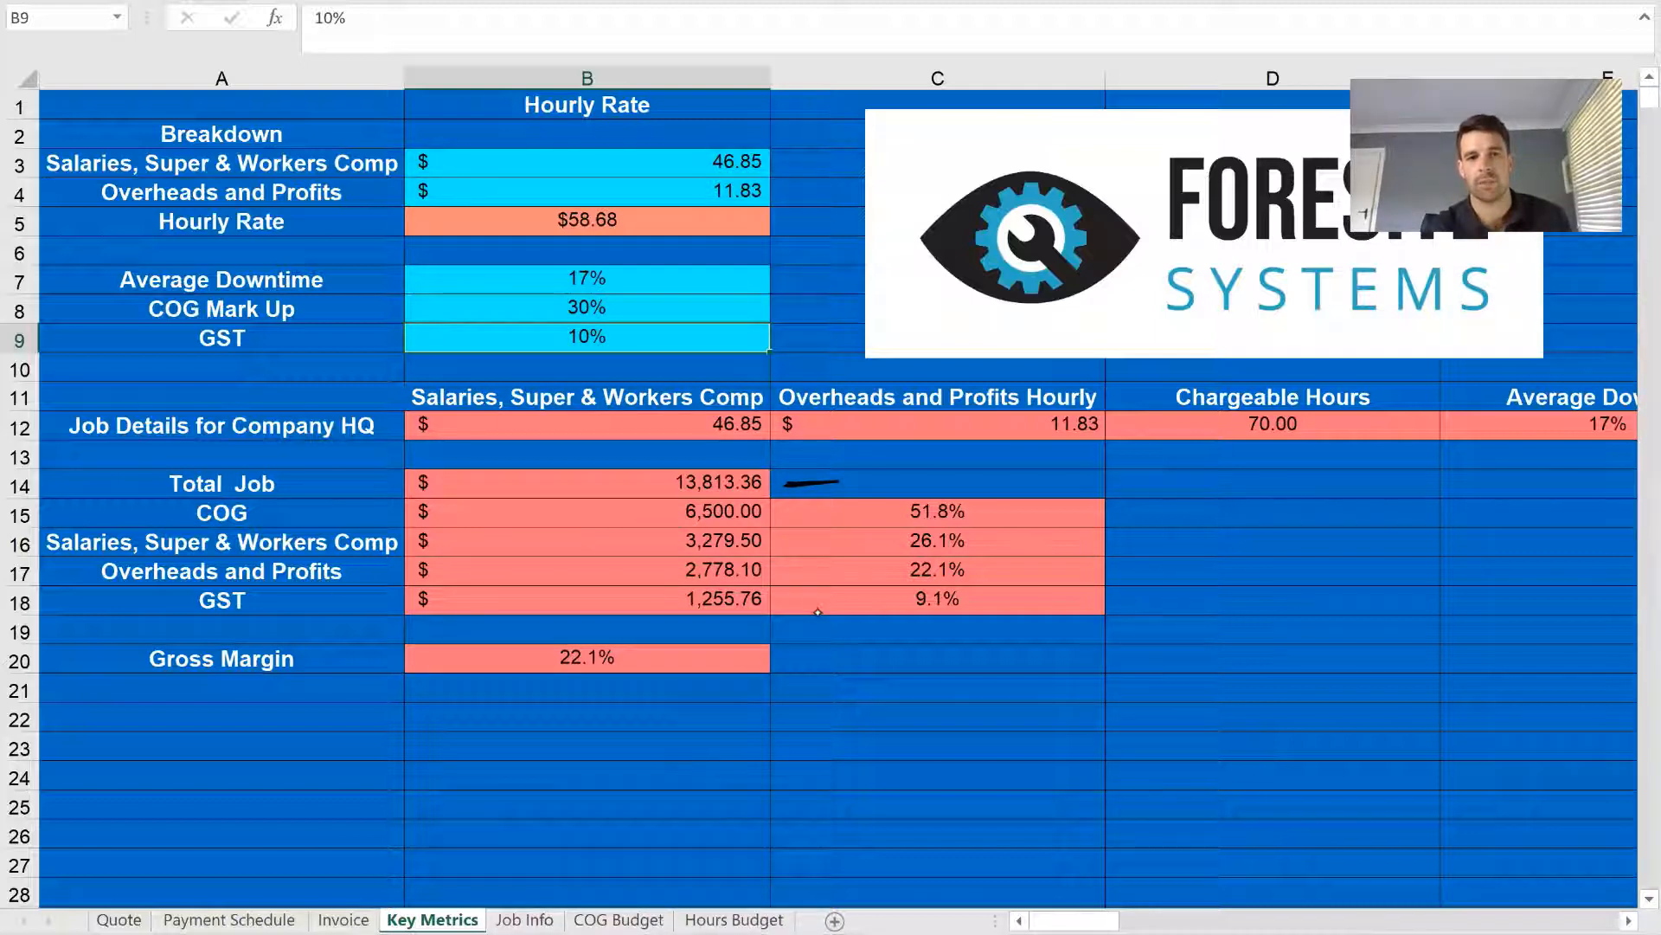
{"action": "mouse_move", "coordinate": [721, 487]}
{"action": "left_mouse_down"}
{"action": "mouse_move", "coordinate": [688, 526]}
{"action": "mouse_move", "coordinate": [764, 499]}
{"action": "left_mouse_up"}
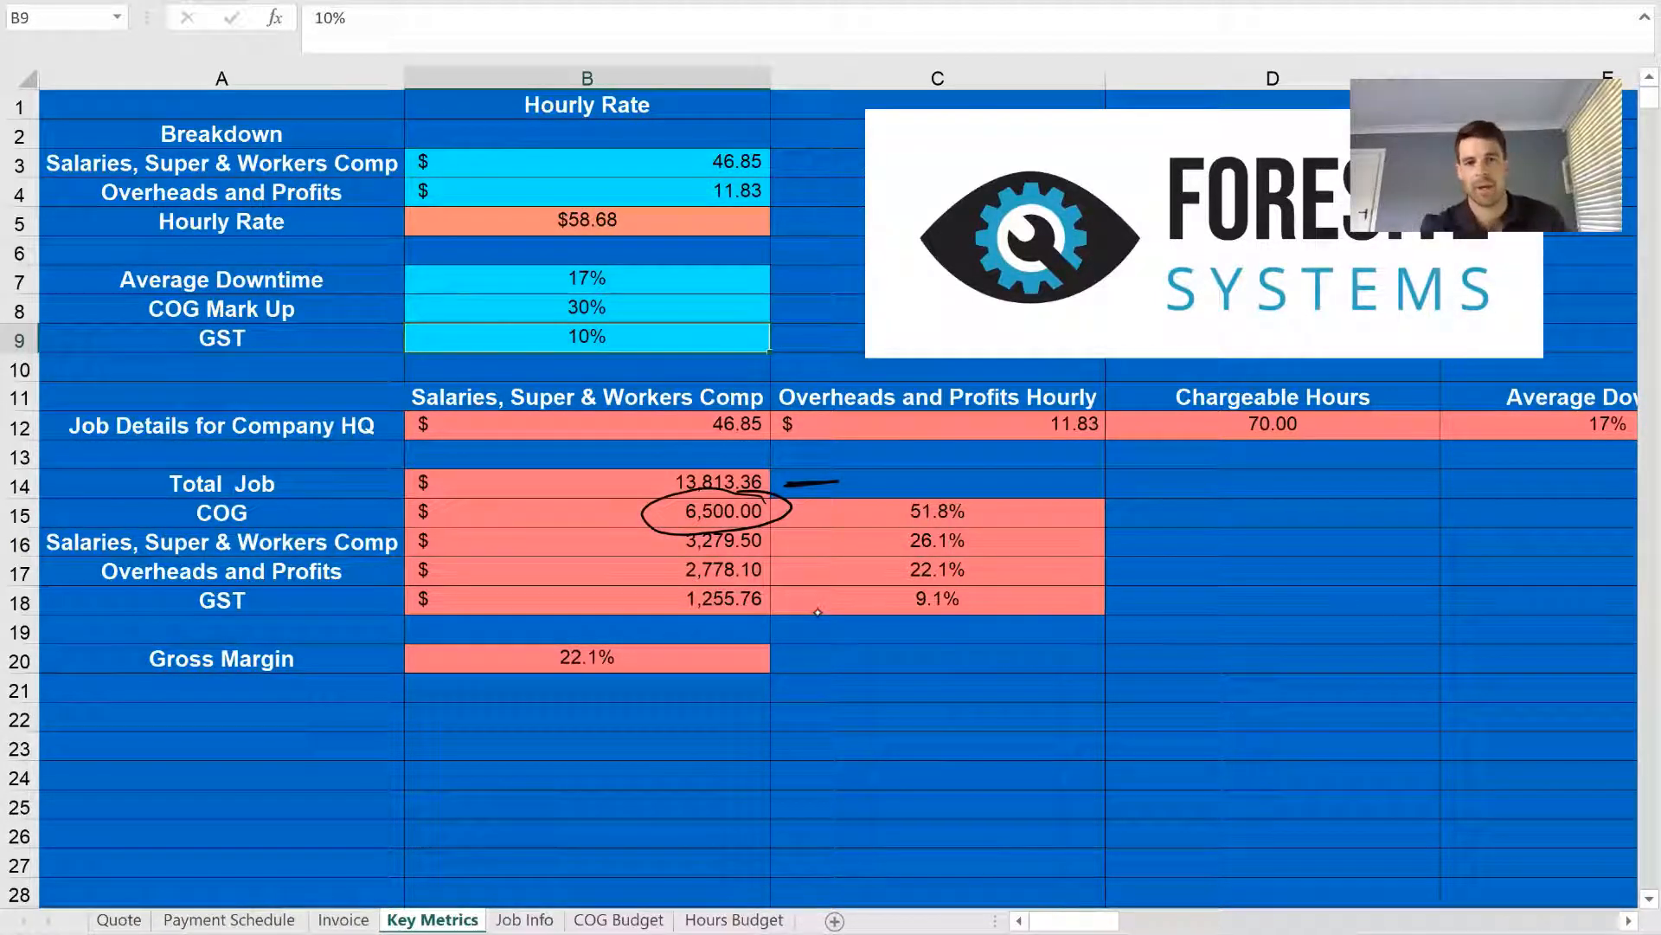
{"action": "left_click_drag", "start_coordinate": [779, 542], "coordinate": [803, 539]}
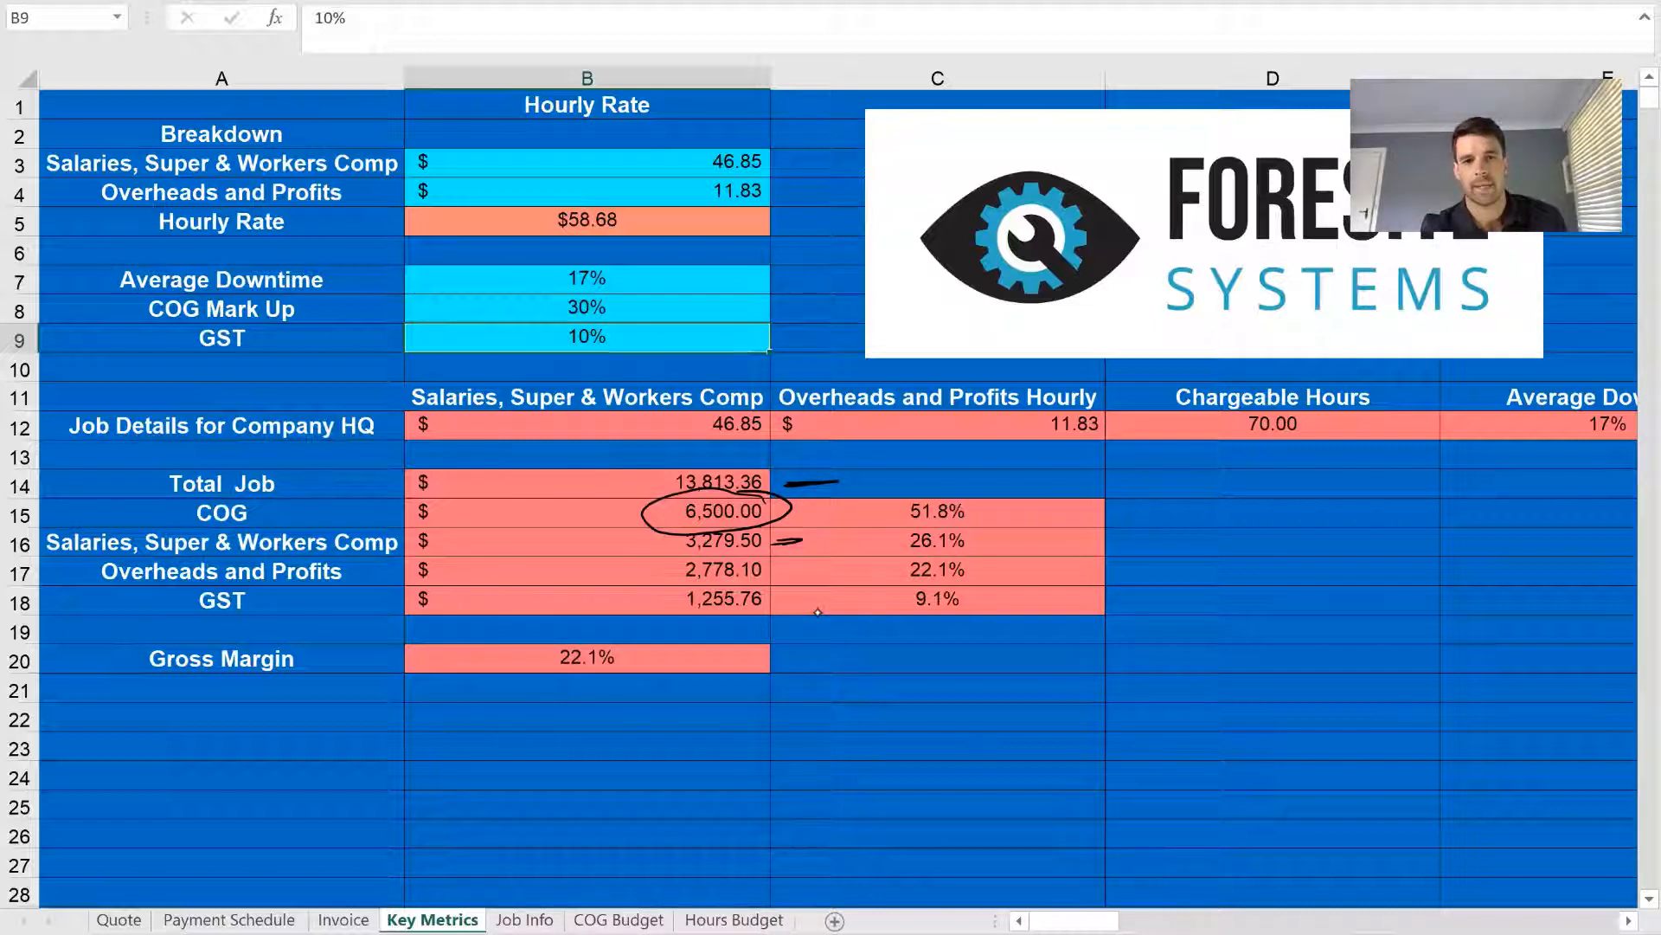
{"action": "left_click_drag", "start_coordinate": [783, 566], "coordinate": [813, 563]}
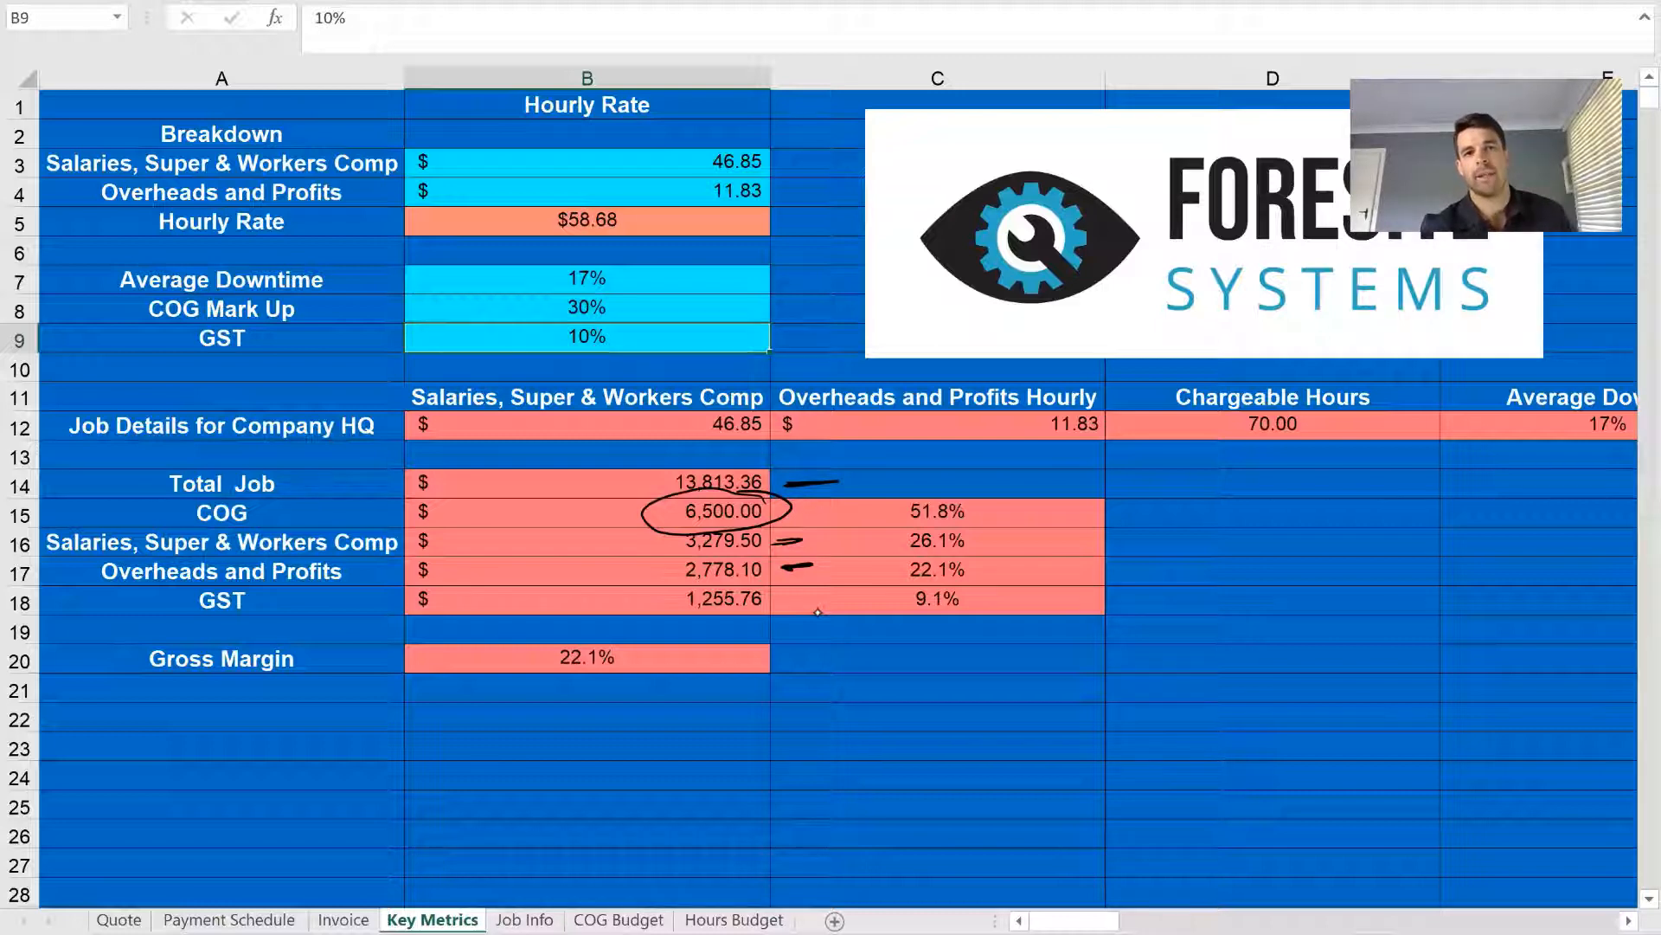
{"action": "left_click_drag", "start_coordinate": [782, 191], "coordinate": [818, 189]}
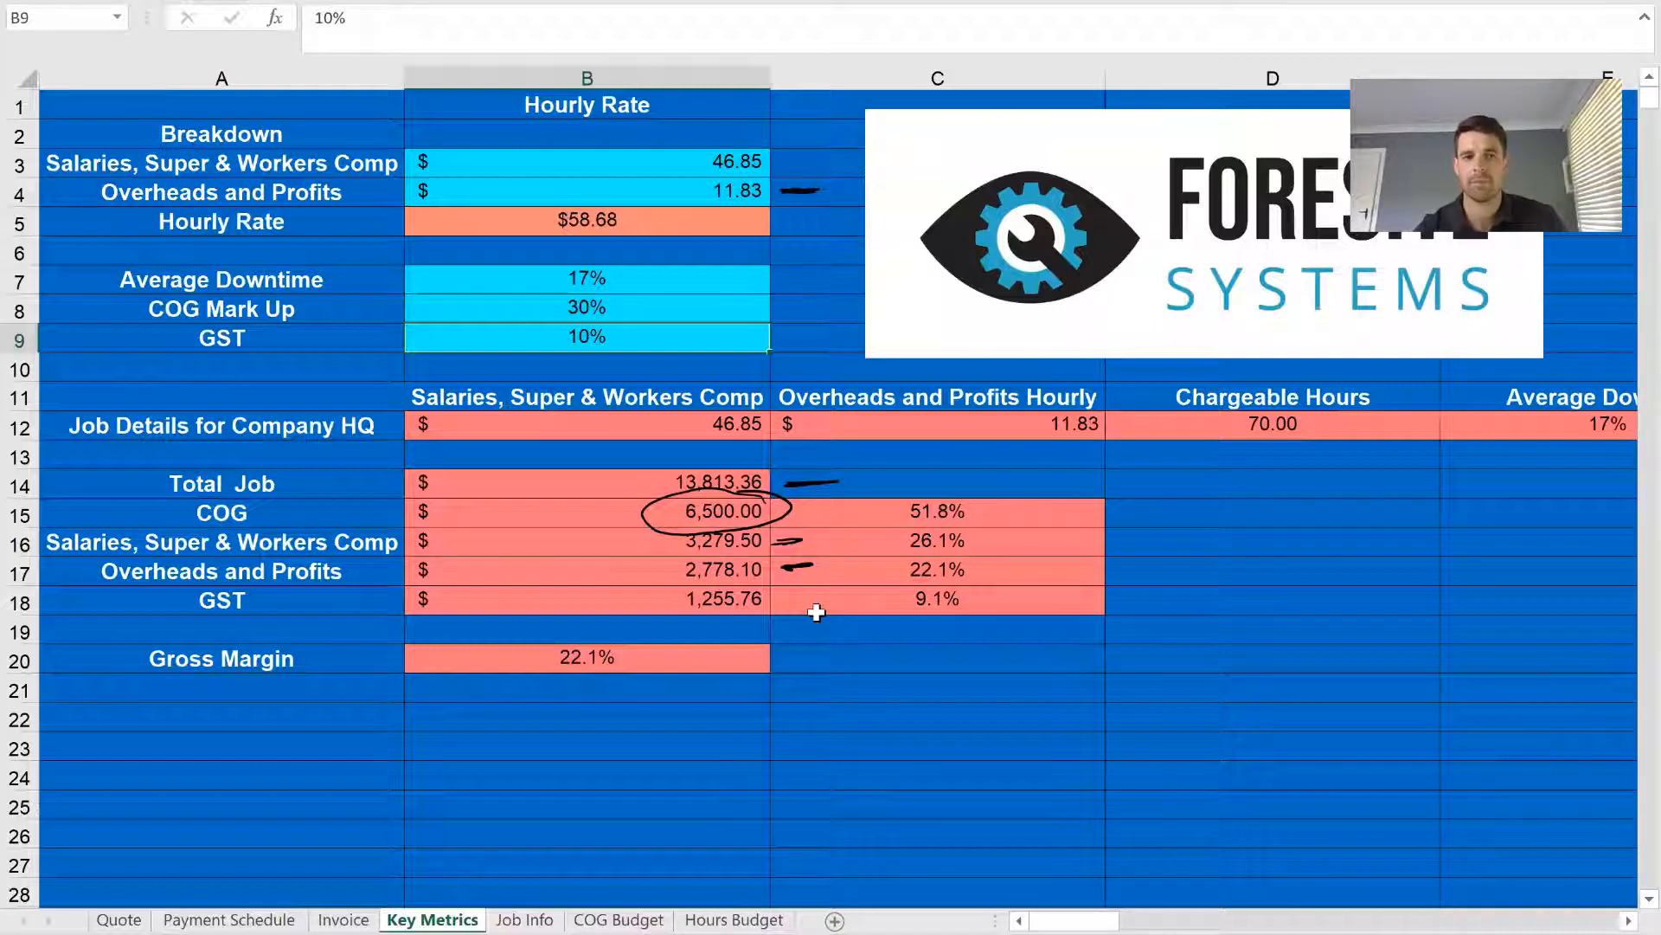
Circle the Overheads and Profits job amount, link it by a line to a handwritten $900, and add a stroke beside the amount
{"action": "mouse_move", "coordinate": [758, 555]}
{"action": "left_mouse_down"}
{"action": "mouse_move", "coordinate": [719, 588]}
{"action": "mouse_move", "coordinate": [784, 564]}
{"action": "mouse_move", "coordinate": [865, 694]}
{"action": "mouse_move", "coordinate": [887, 690]}
{"action": "mouse_move", "coordinate": [888, 731]}
{"action": "left_mouse_up"}
{"action": "left_click_drag", "start_coordinate": [910, 668], "coordinate": [922, 751]}
{"action": "mouse_move", "coordinate": [976, 688]}
{"action": "left_mouse_down"}
{"action": "mouse_move", "coordinate": [952, 699]}
{"action": "mouse_move", "coordinate": [979, 725]}
{"action": "left_mouse_up"}
{"action": "mouse_move", "coordinate": [1015, 683]}
{"action": "left_mouse_down"}
{"action": "mouse_move", "coordinate": [1068, 705]}
{"action": "mouse_move", "coordinate": [1096, 686]}
{"action": "left_mouse_up"}
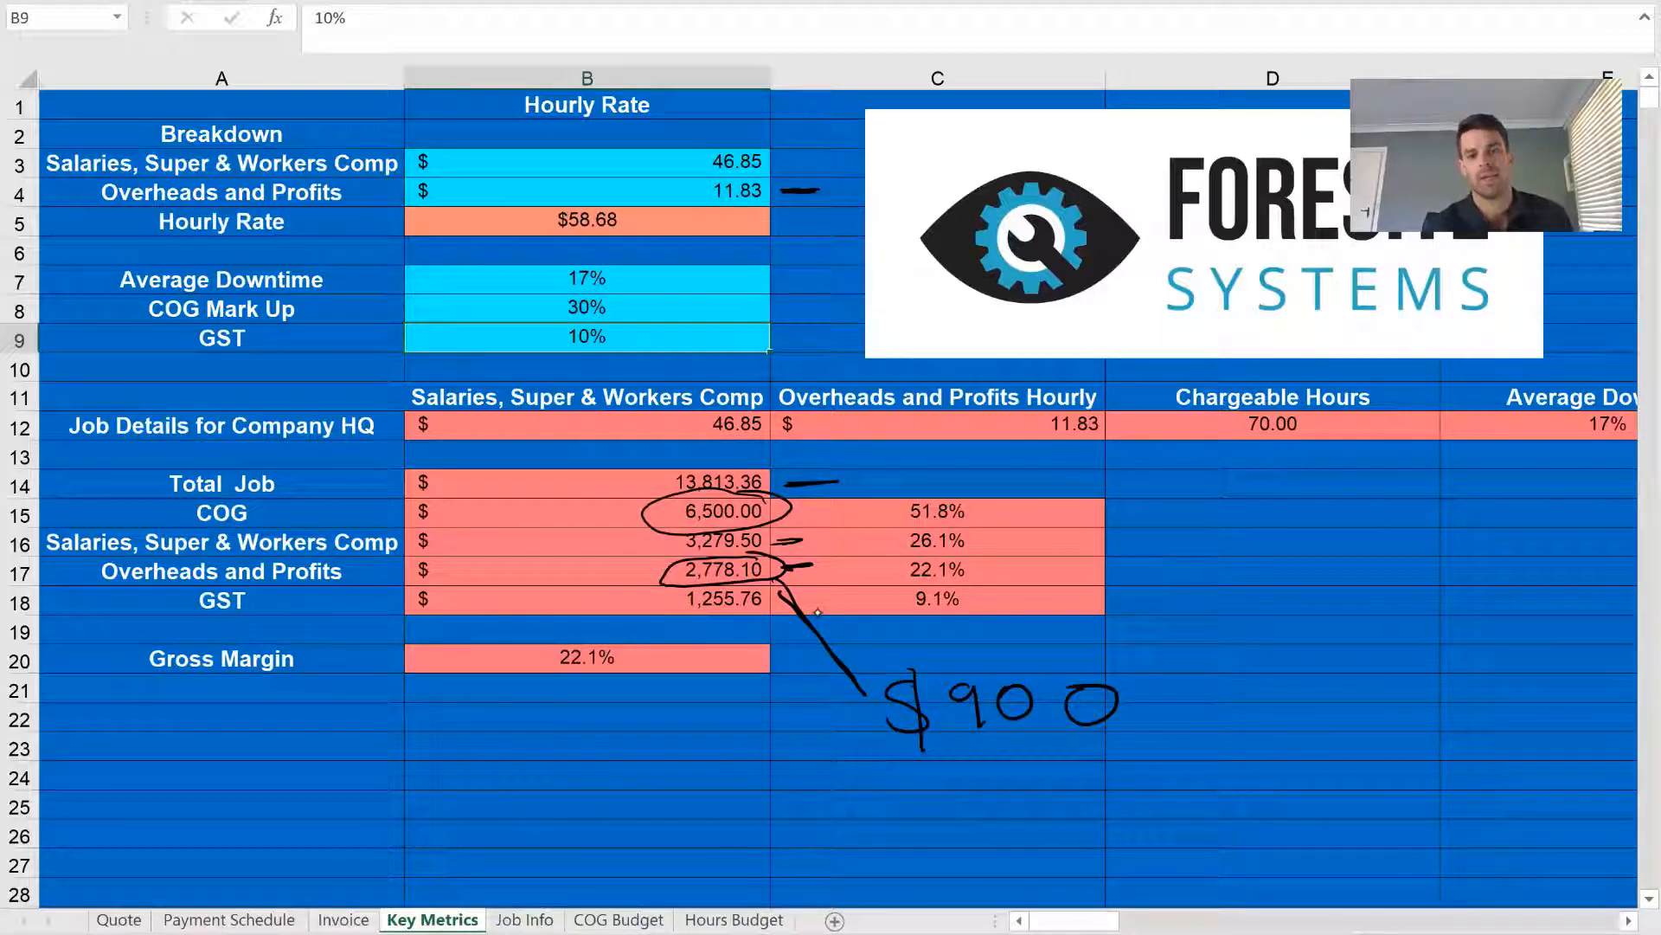
{"action": "left_click_drag", "start_coordinate": [557, 571], "coordinate": [620, 569]}
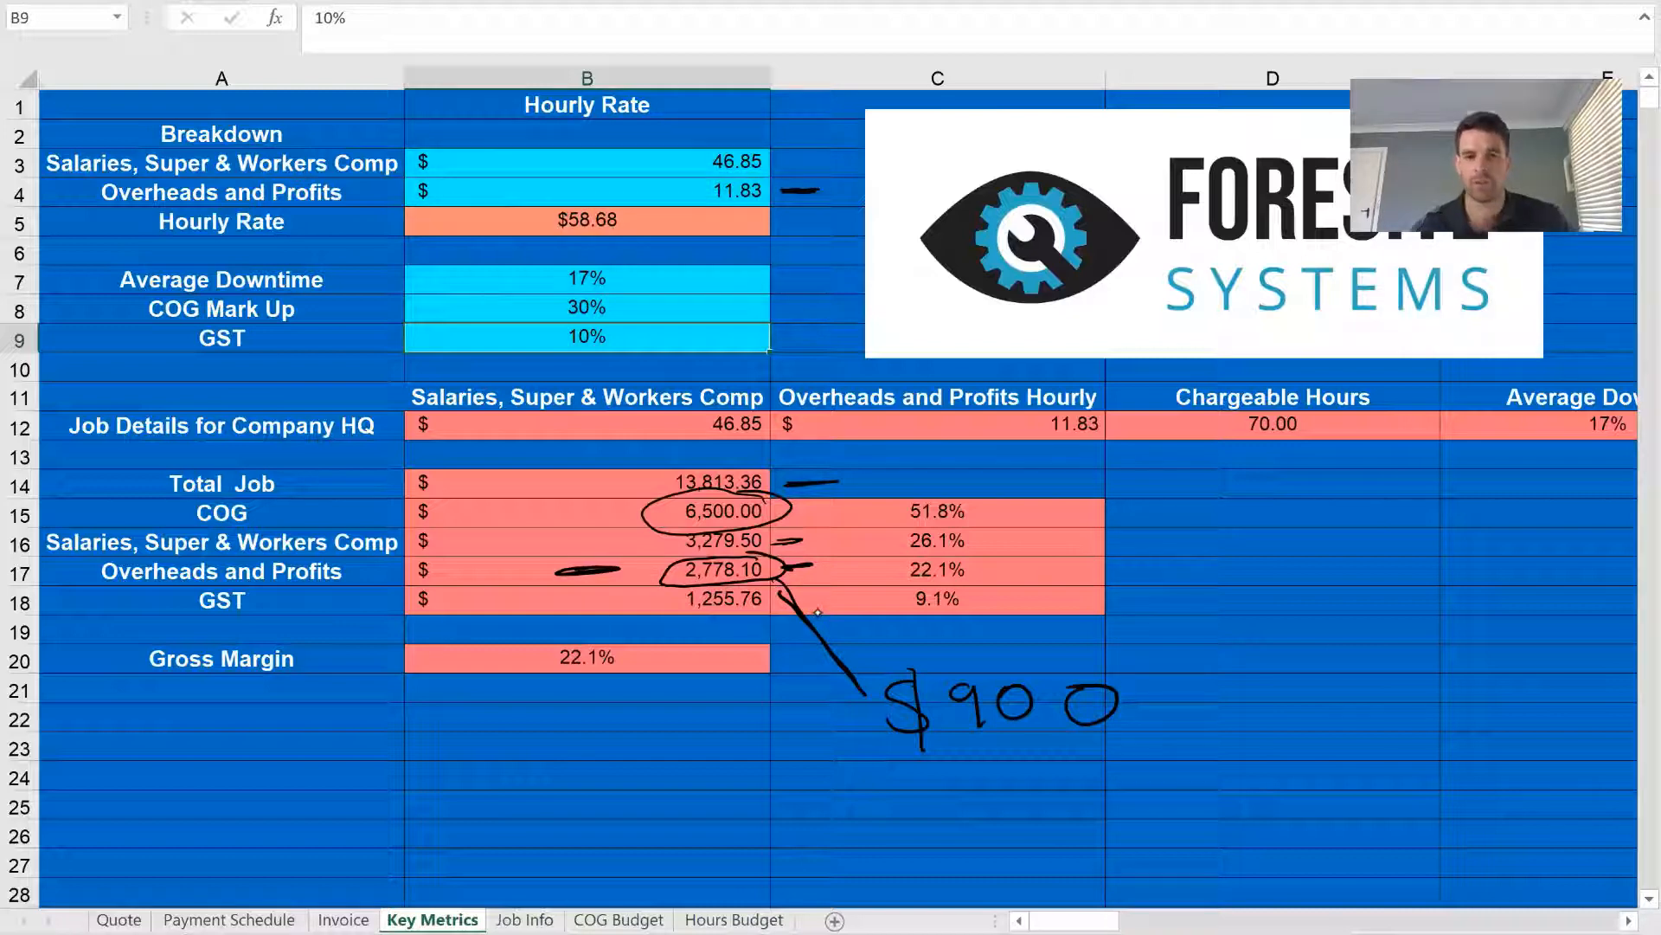